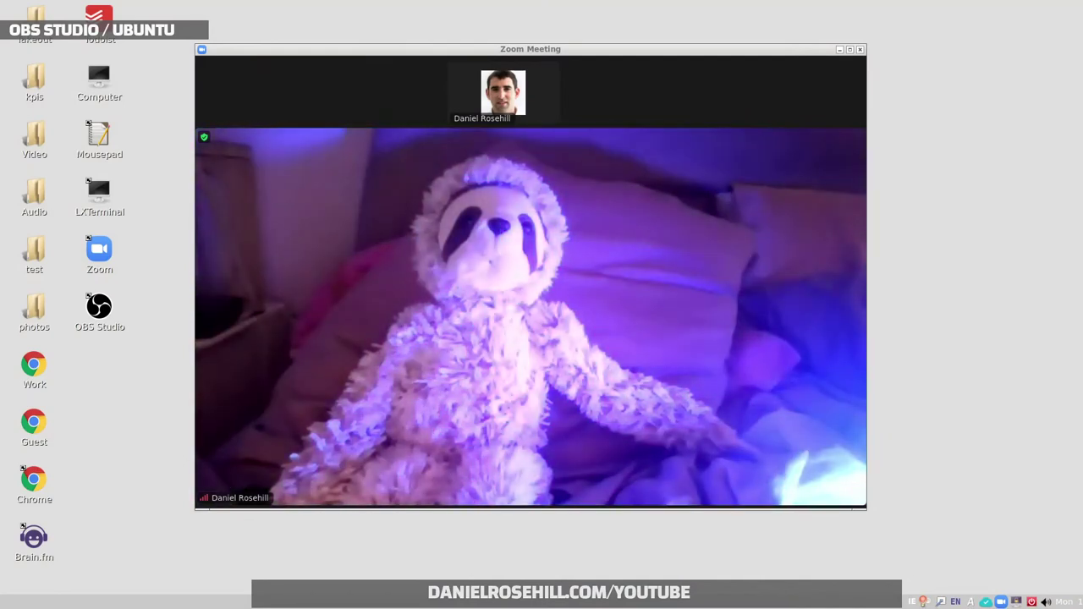
Step: Place the Zoom meeting window against the left screen edge and make it larger
{"action": "mouse_move", "coordinate": [439, 231]}
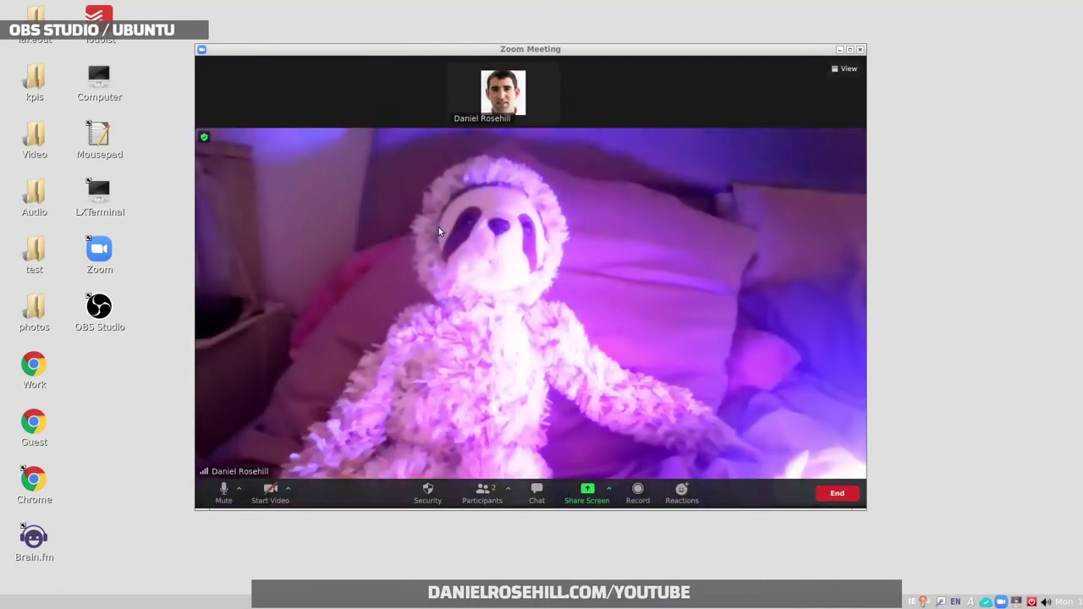
{"action": "left_click_drag", "start_coordinate": [546, 51], "coordinate": [361, 52]}
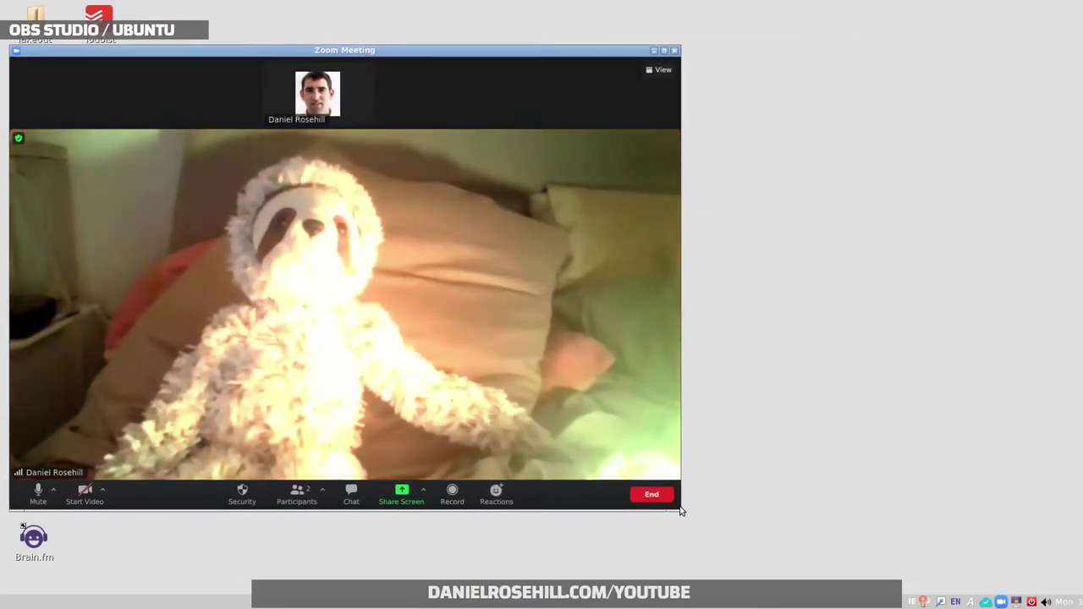
{"action": "left_click_drag", "start_coordinate": [682, 511], "coordinate": [719, 565]}
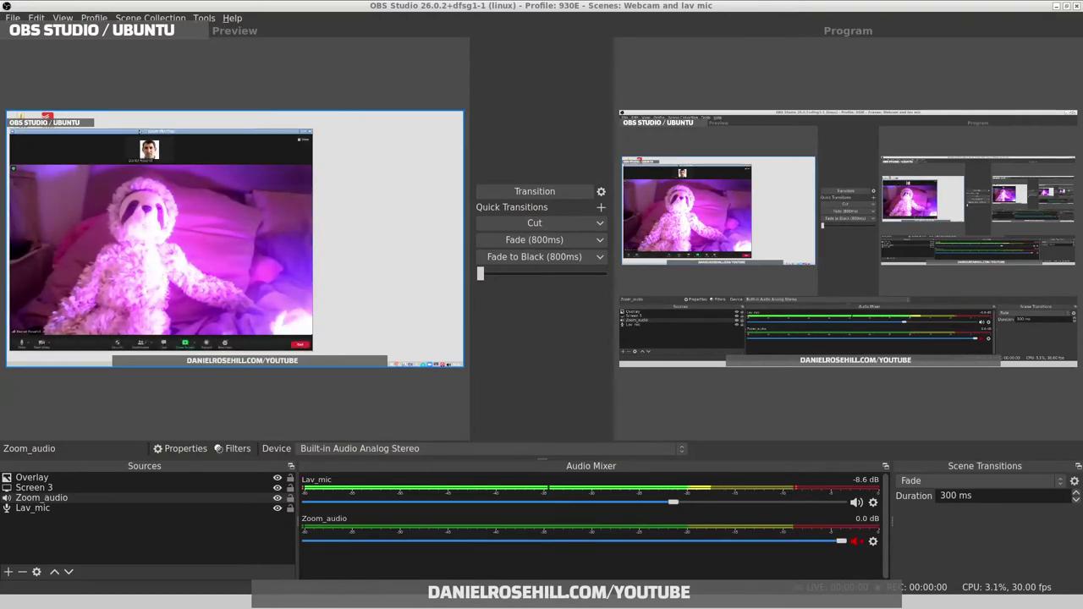
Step: Delete the Screen 3 source from the OBS scene, confirming the removal
{"action": "left_click", "coordinate": [34, 487]}
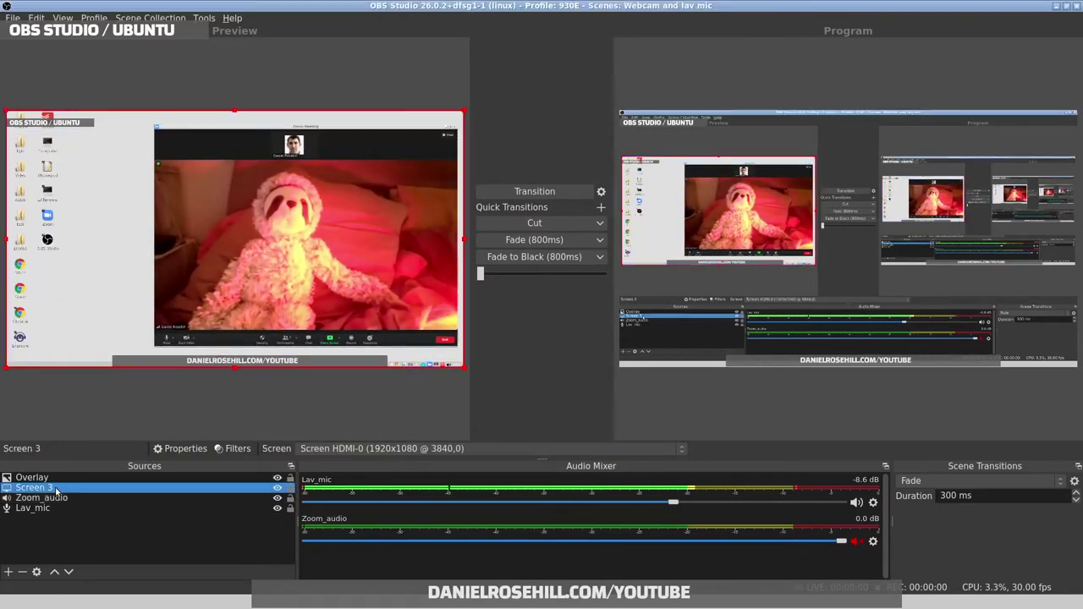
{"action": "left_click", "coordinate": [24, 574]}
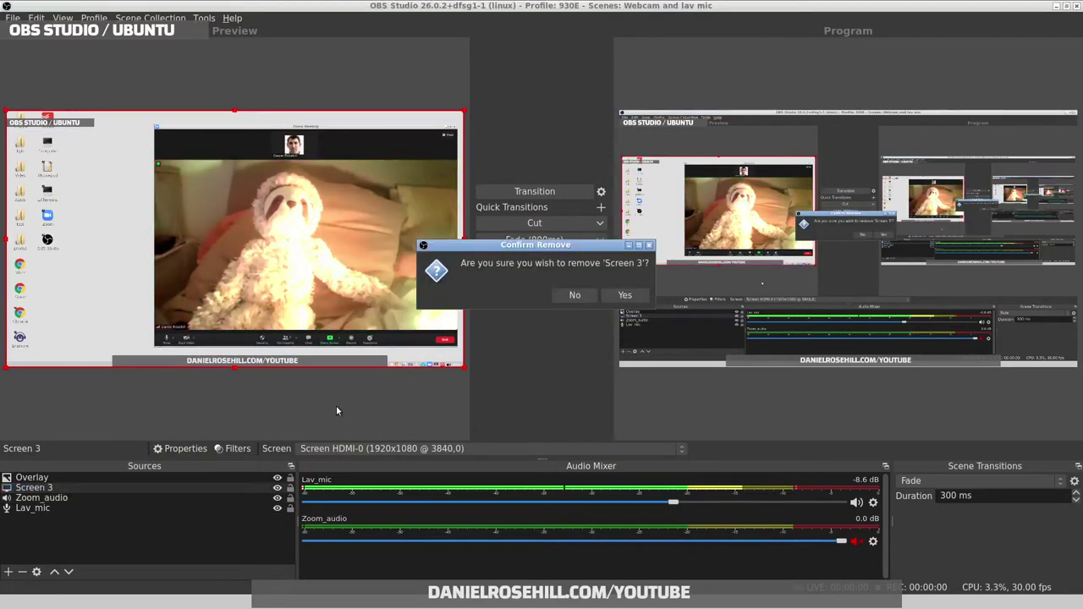
{"action": "left_click", "coordinate": [635, 292]}
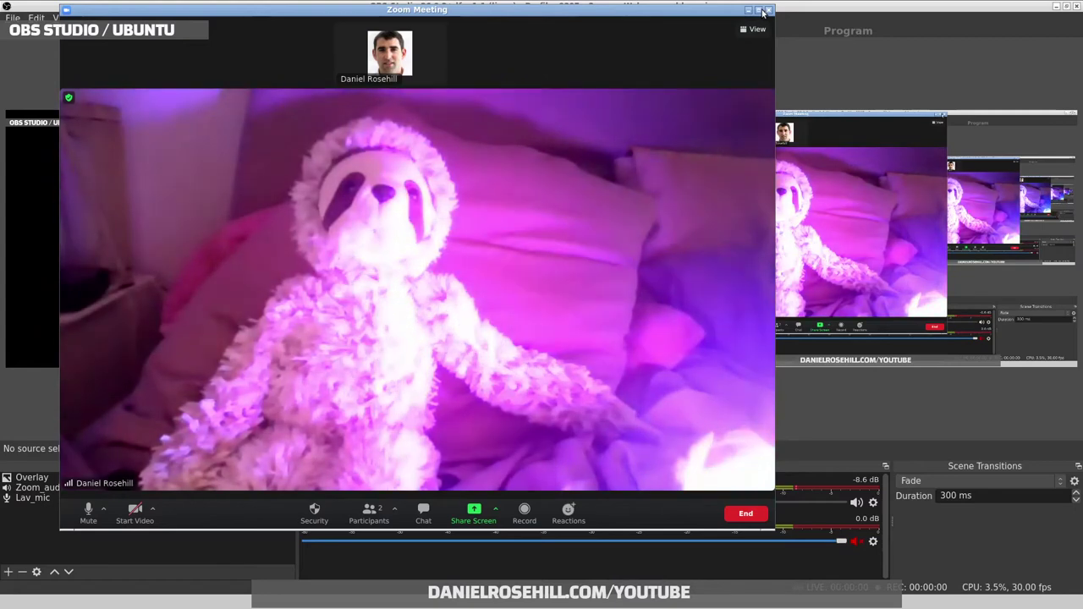
Step: Maximize the Zoom meeting, open Settings on the Video page, and toggle seeing yourself as active speaker
{"action": "left_click", "coordinate": [760, 10]}
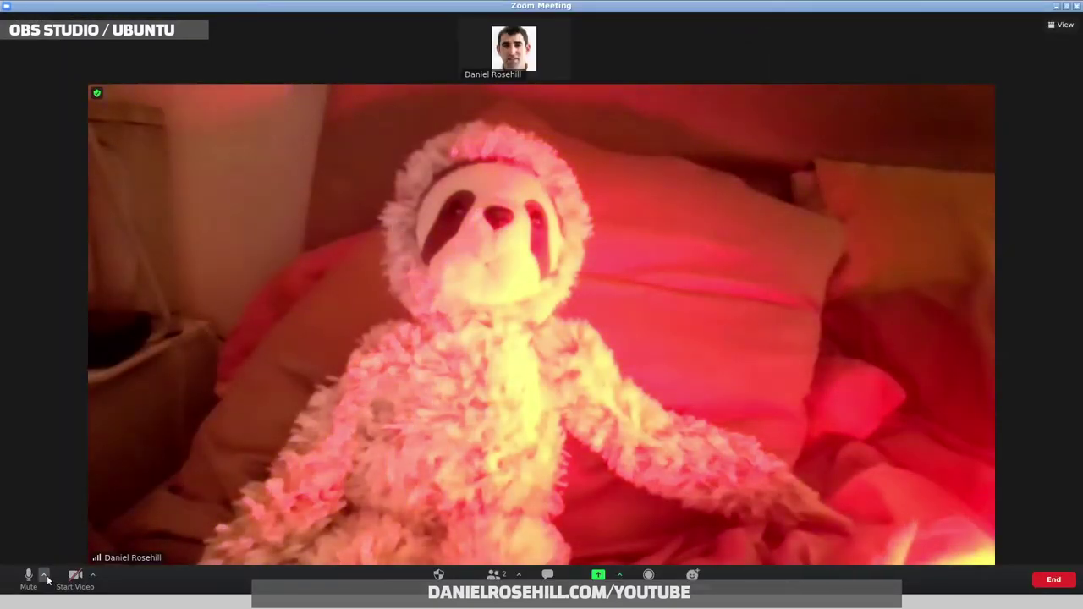
{"action": "left_click", "coordinate": [43, 575]}
{"action": "left_click", "coordinate": [99, 555]}
{"action": "left_click", "coordinate": [338, 142]}
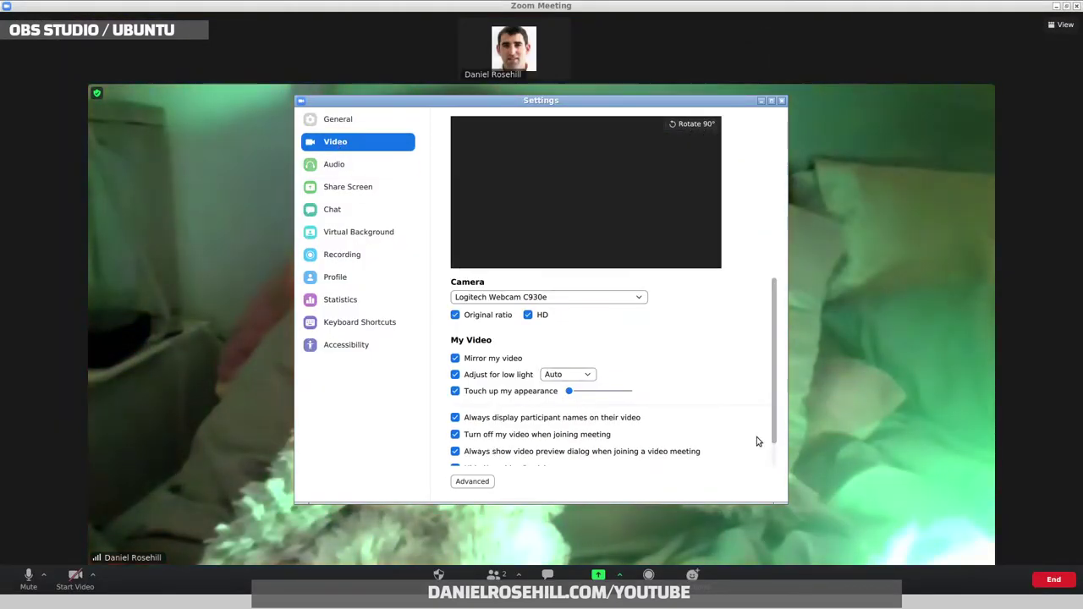
{"action": "scroll", "coordinate": [782, 409], "scroll_direction": "down", "scroll_amount": 2}
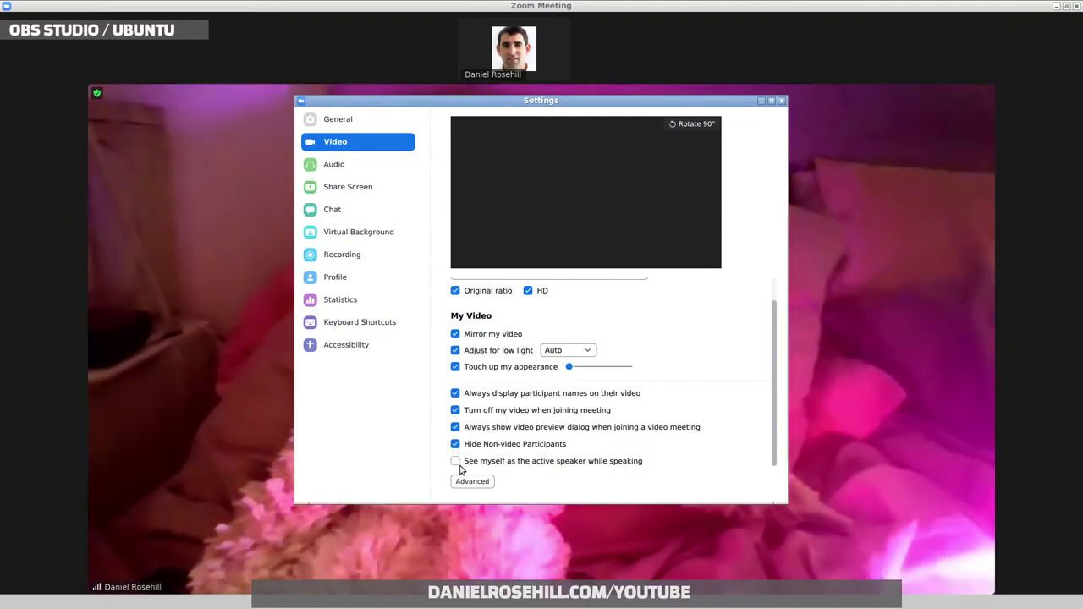
{"action": "left_click", "coordinate": [460, 466]}
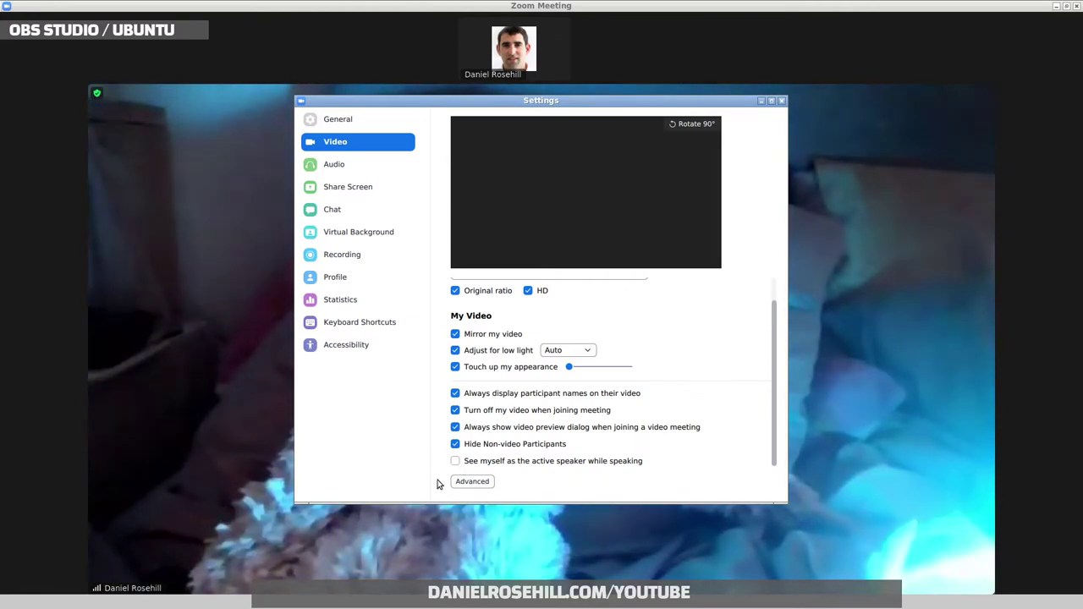
Step: Switch Zoom Settings to the Audio page and keep Built-in Audio Analog Stereo as the speaker
{"action": "left_click", "coordinate": [358, 165]}
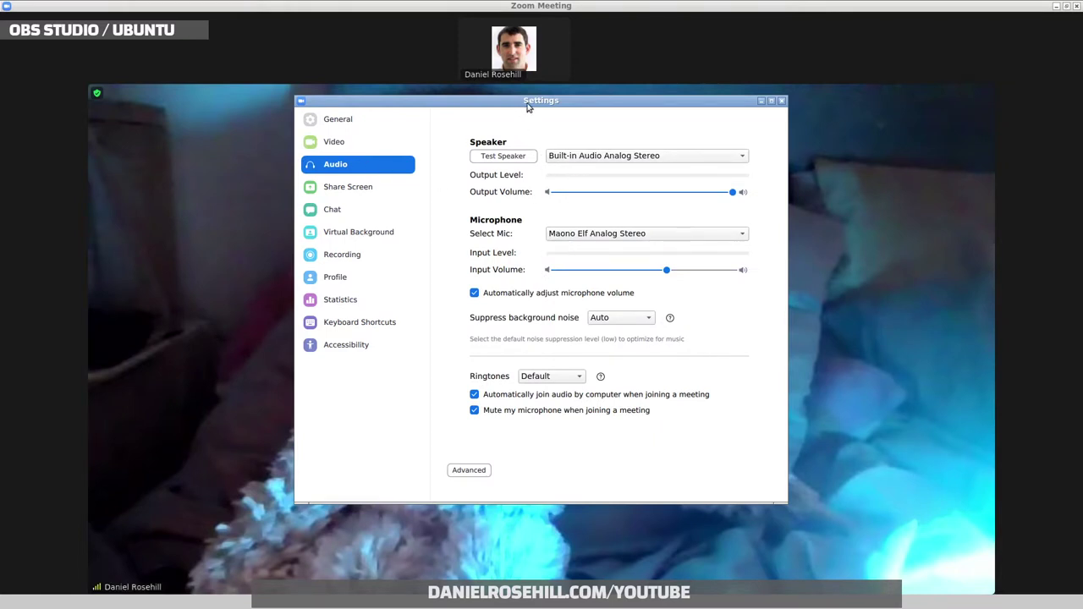
{"action": "left_click_drag", "start_coordinate": [526, 101], "coordinate": [742, 82]}
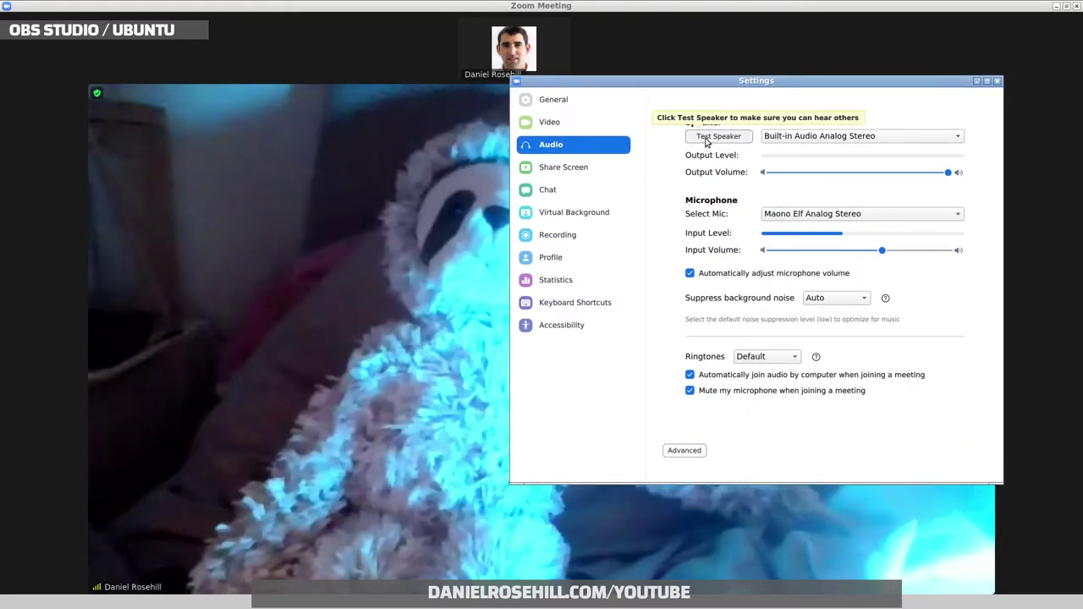
{"action": "left_click_drag", "start_coordinate": [751, 85], "coordinate": [755, 105]}
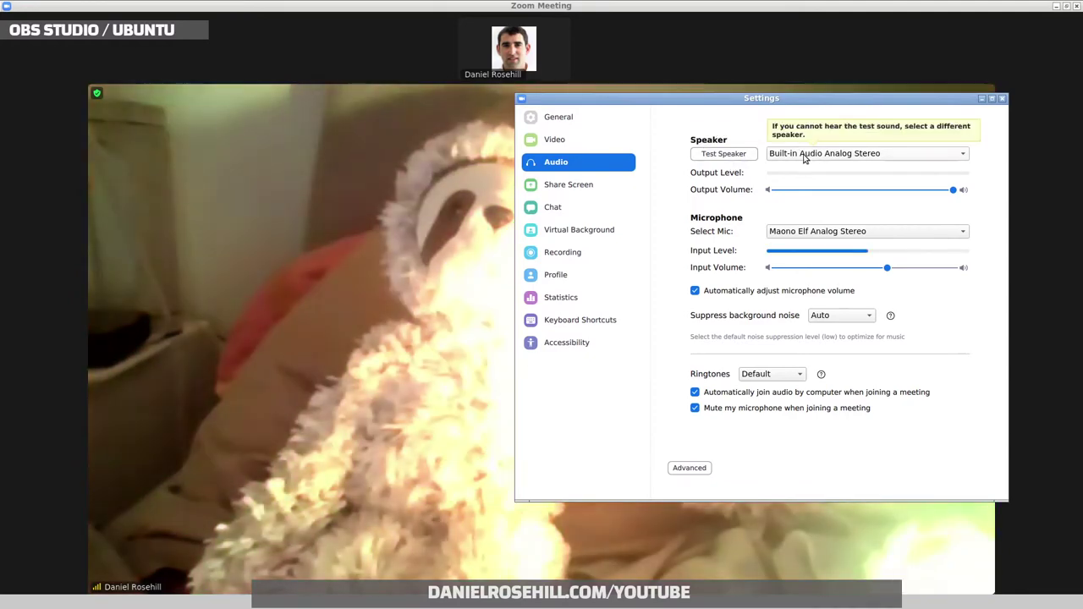
{"action": "left_click", "coordinate": [804, 153]}
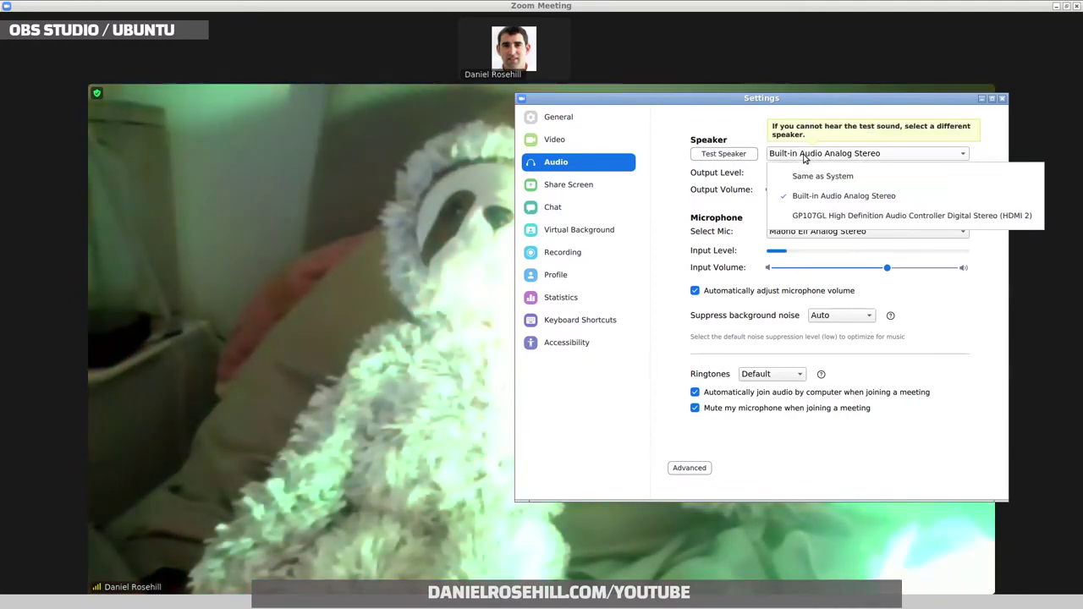
{"action": "left_click", "coordinate": [800, 198]}
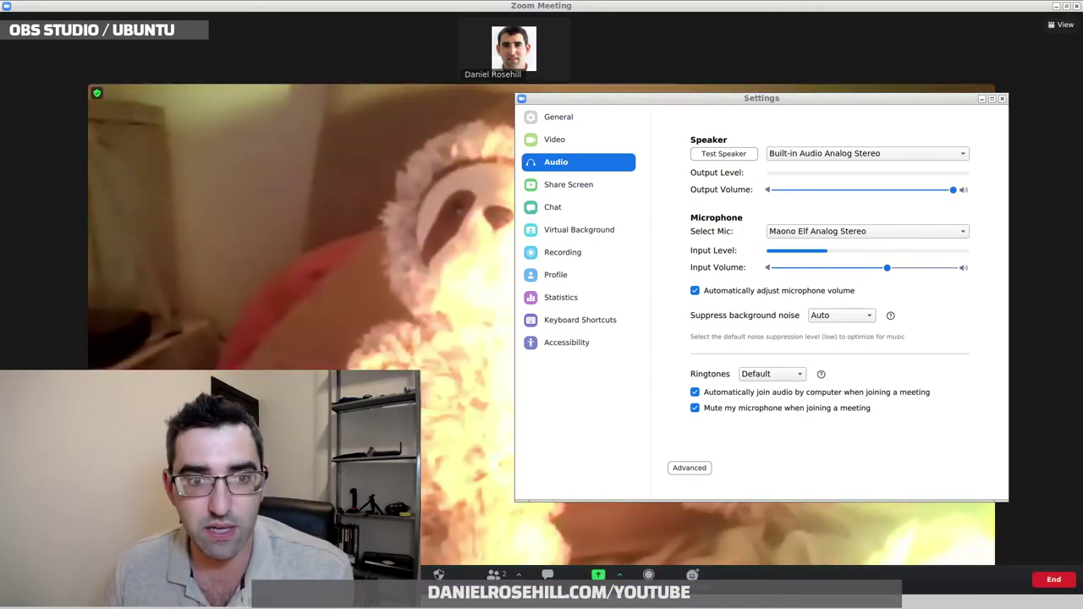
Step: Bring PulseAudio Volume Control to the front, maximize it, and show Input Devices
{"action": "left_click_drag", "start_coordinate": [855, 99], "coordinate": [667, 25]}
{"action": "left_click", "coordinate": [888, 26]}
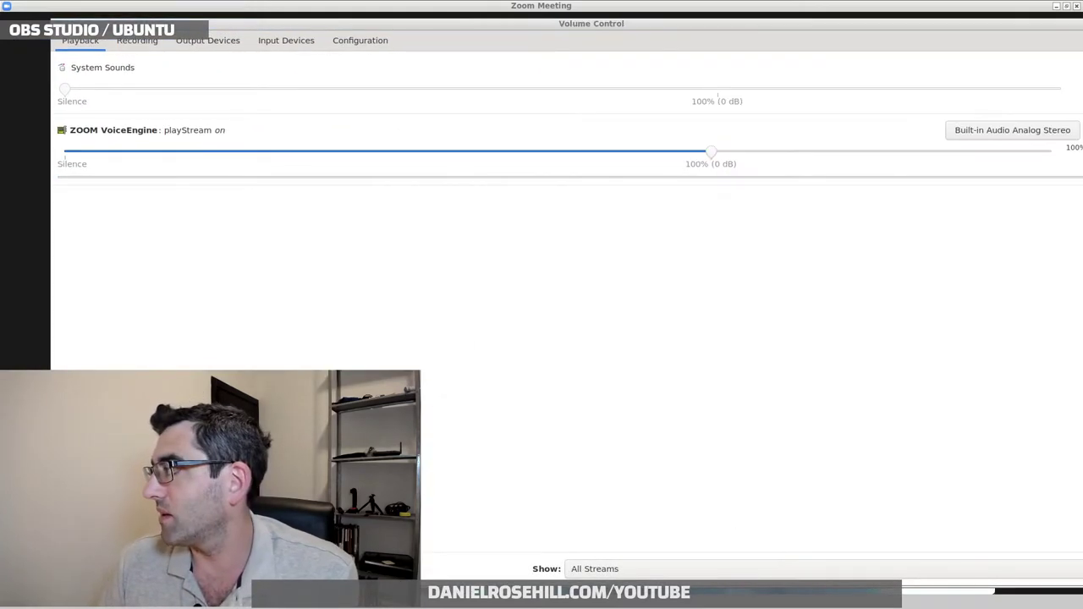
{"action": "left_click_drag", "start_coordinate": [888, 26], "coordinate": [711, 133]}
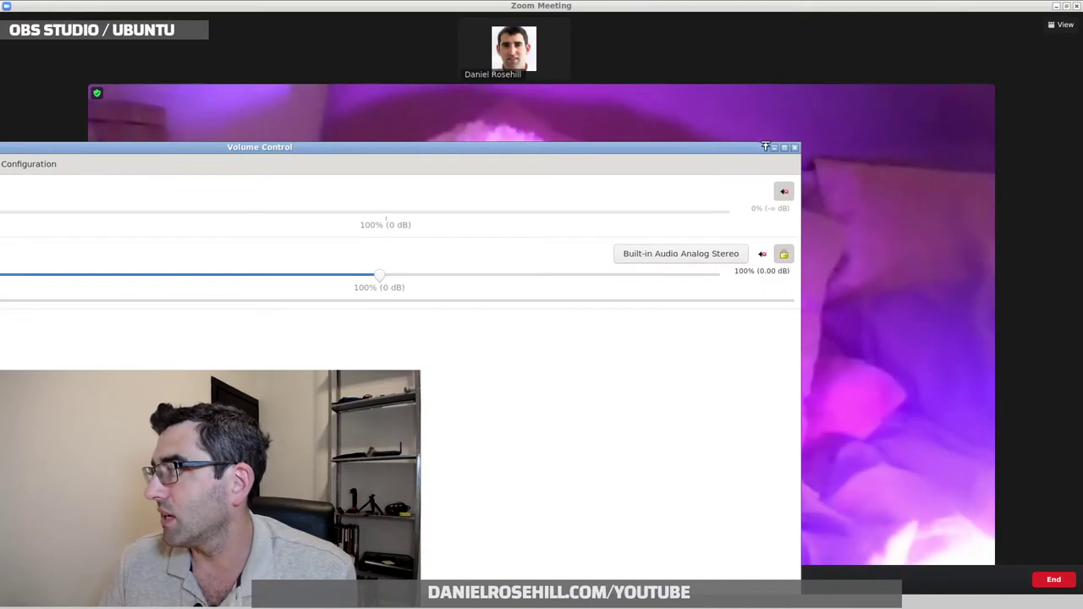
{"action": "left_click", "coordinate": [785, 147]}
{"action": "left_click", "coordinate": [235, 22]}
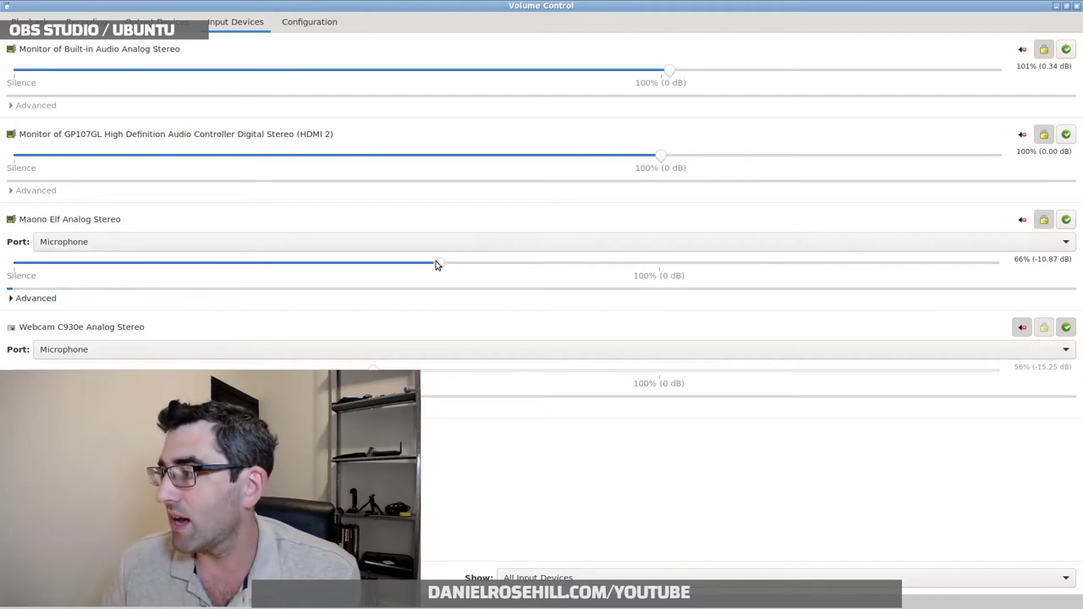
Step: Set the Maono Elf Analog Stereo input volume to about 75%, with Zoom's audio settings alongside
{"action": "left_click_drag", "start_coordinate": [436, 265], "coordinate": [625, 273]}
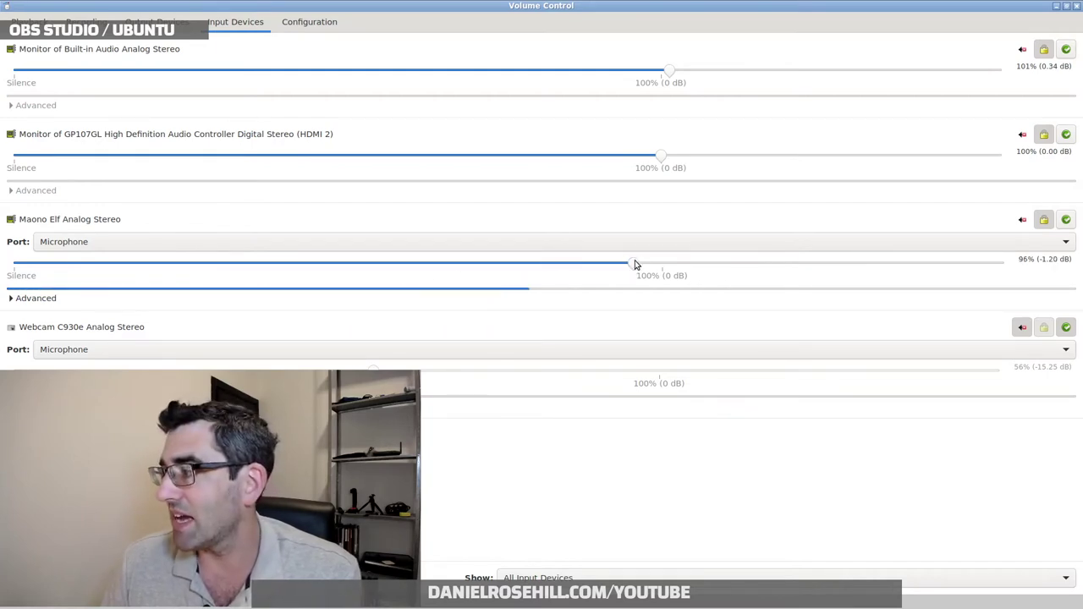
{"action": "left_click_drag", "start_coordinate": [635, 264], "coordinate": [621, 268]}
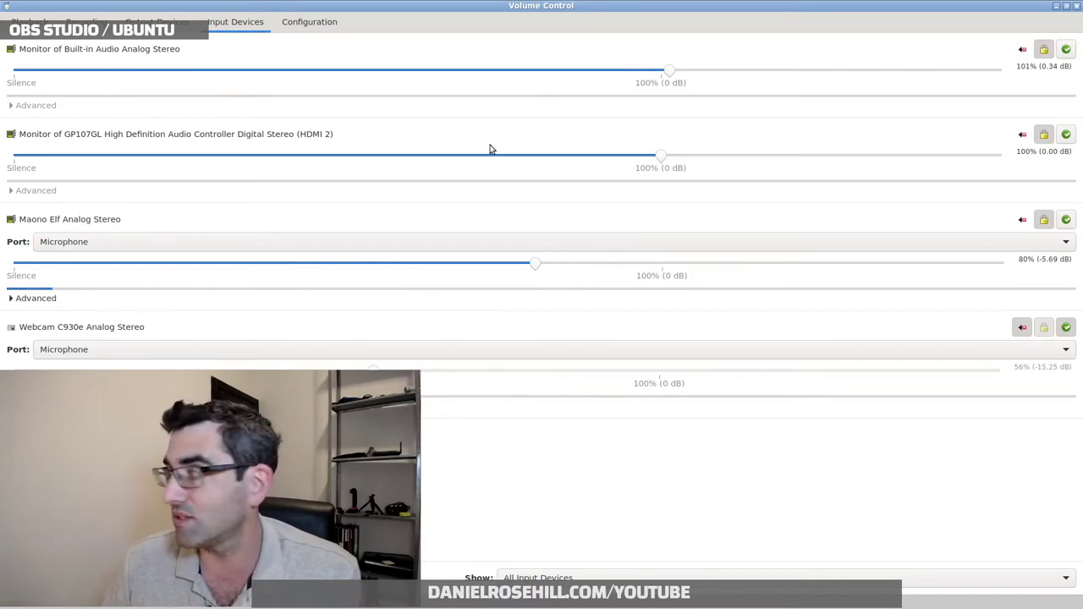
{"action": "key", "text": "alt+Tab"}
{"action": "left_click_drag", "start_coordinate": [318, 157], "coordinate": [770, 124]}
Step: Play and stop Zoom's speaker test, then close the Zoom audio settings
{"action": "left_click", "coordinate": [733, 180]}
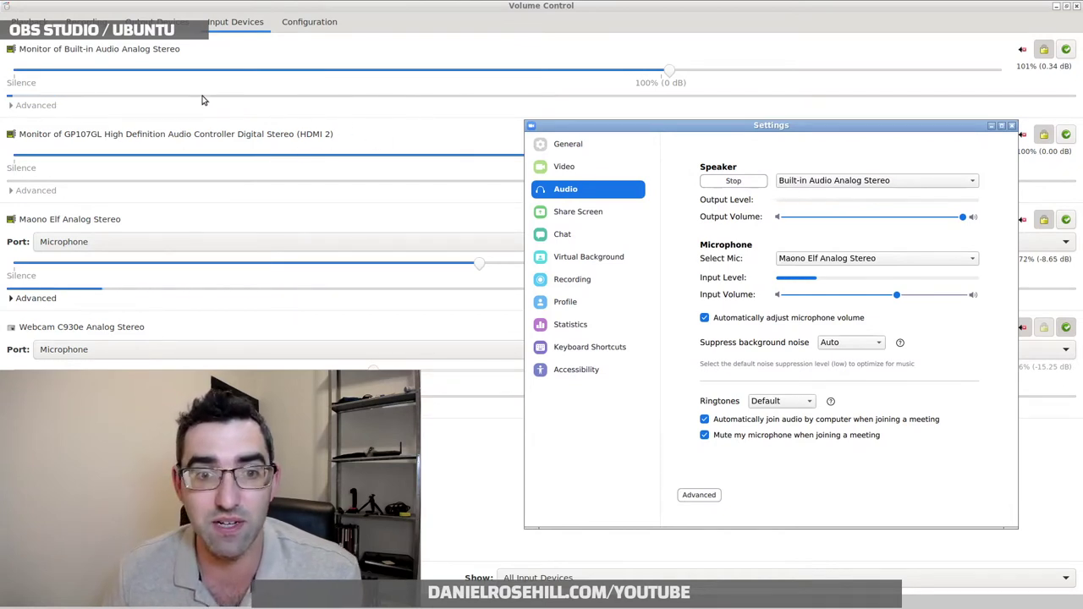
{"action": "left_click", "coordinate": [734, 182]}
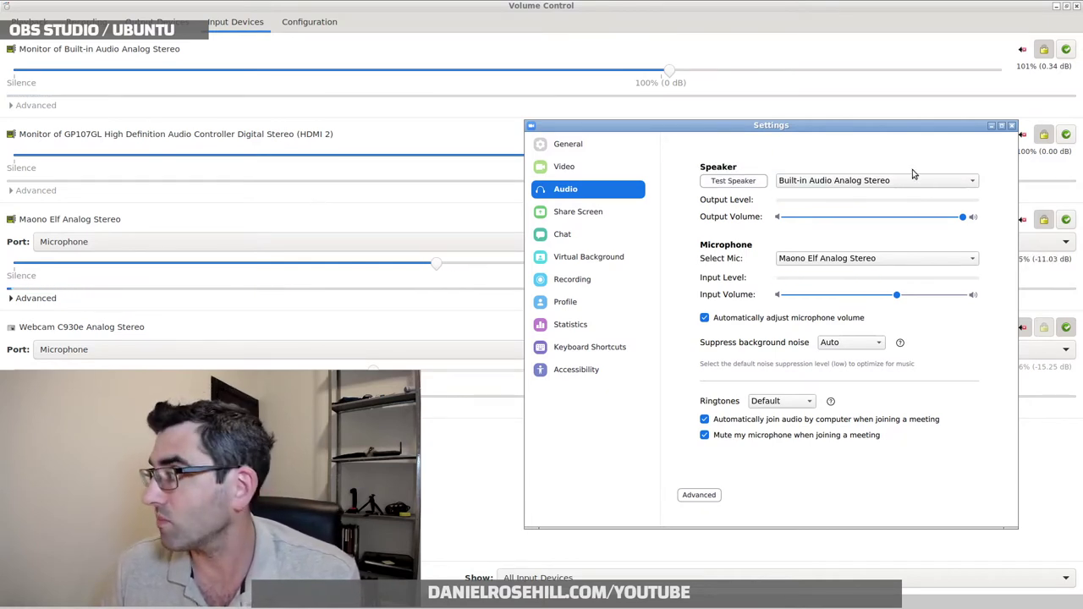
{"action": "left_click", "coordinate": [1011, 125]}
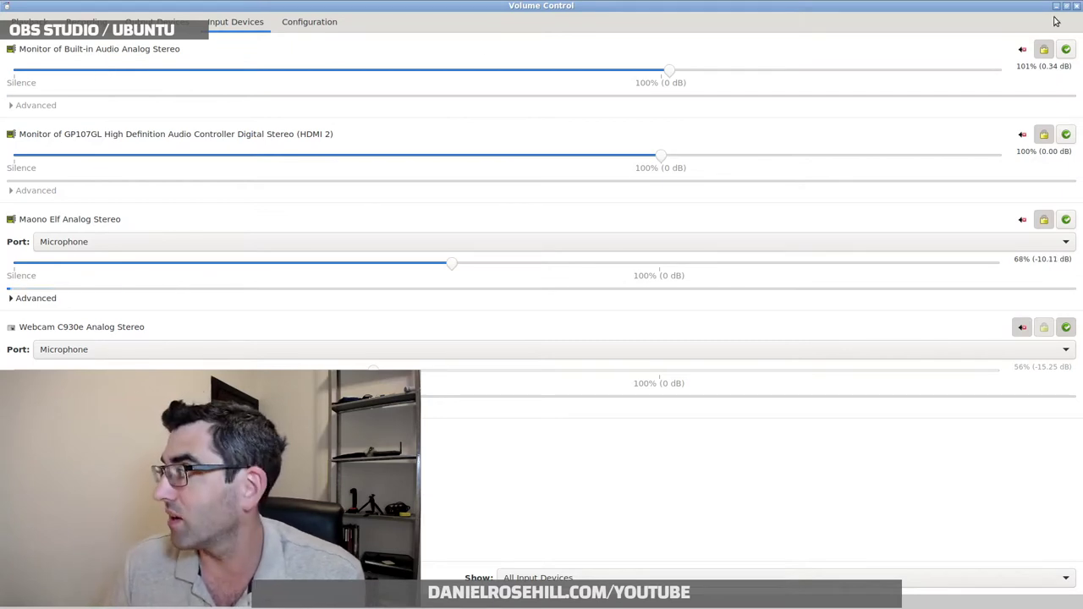
Step: Set the ZOOM VoiceEngine playback stream to about 100% (-0.12 dB) and return to the meeting
{"action": "left_click", "coordinate": [28, 21]}
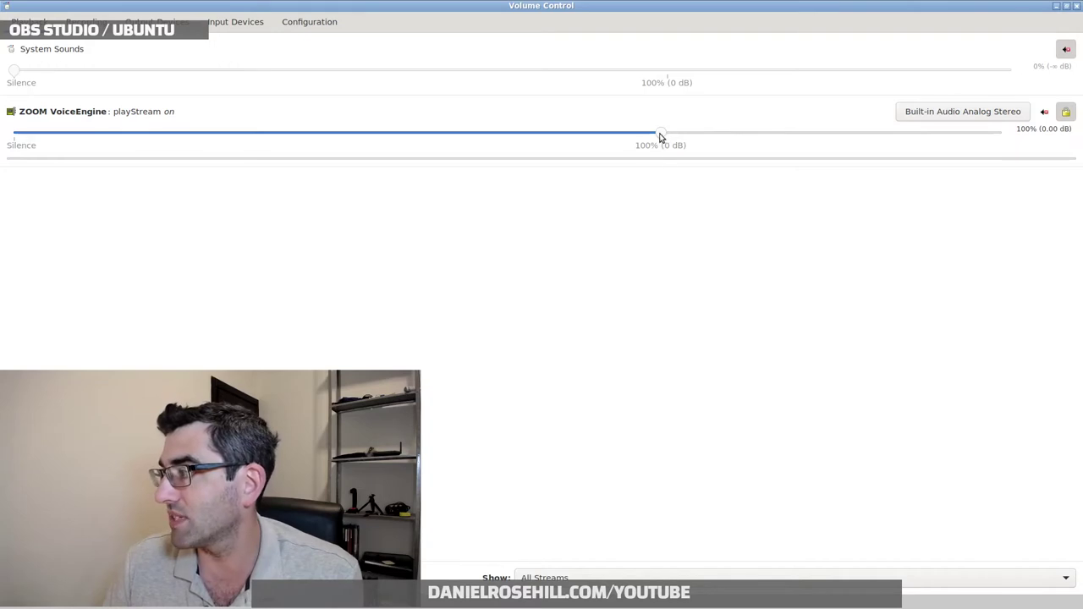
{"action": "left_click_drag", "start_coordinate": [661, 137], "coordinate": [657, 137]}
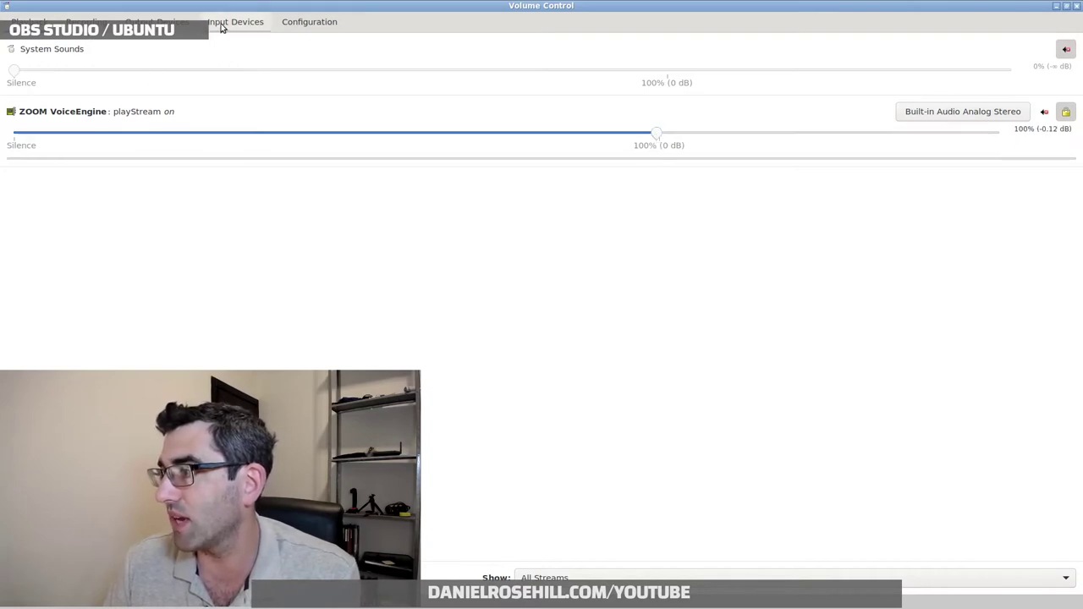
{"action": "left_click", "coordinate": [1056, 6]}
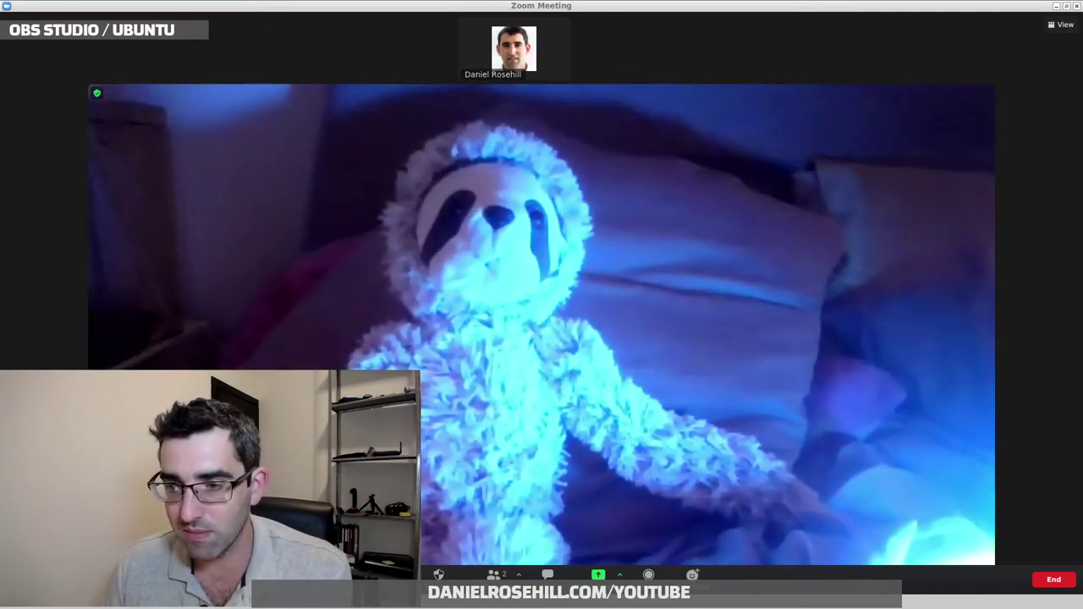
Step: Unmute Zoom_audio in the OBS Audio Mixer, leaving its fader at 0.0 dB
{"action": "key", "text": "alt+Tab"}
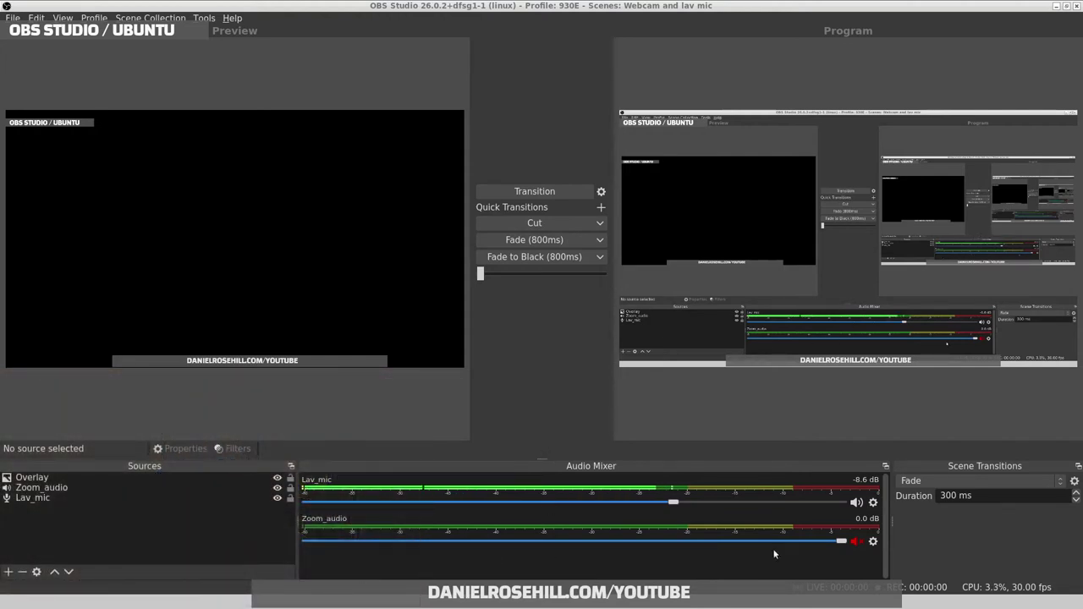
{"action": "left_click", "coordinate": [858, 546]}
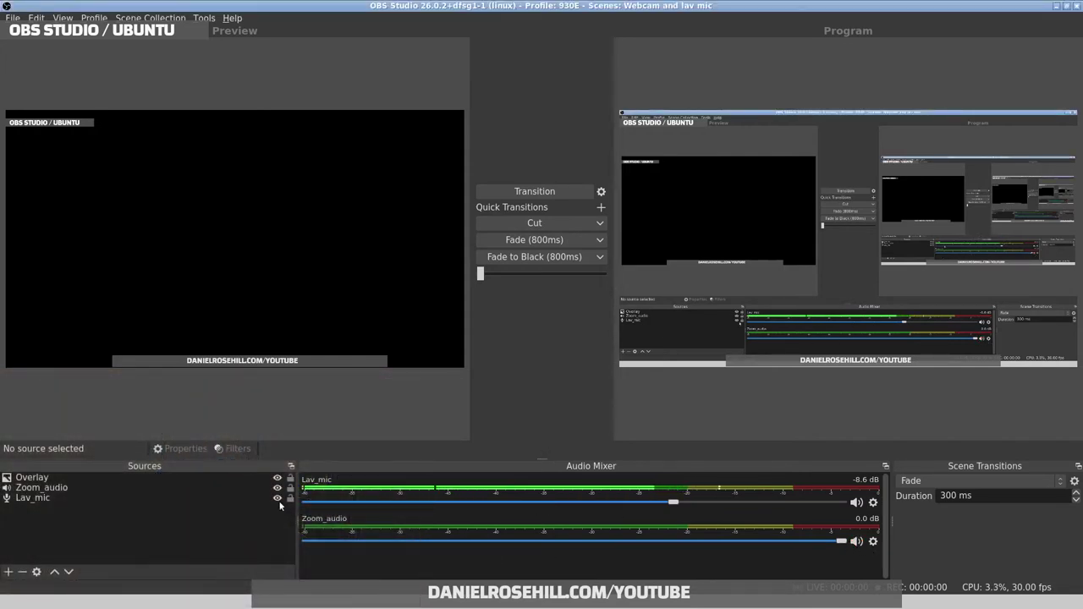
{"action": "left_click_drag", "start_coordinate": [843, 543], "coordinate": [948, 550]}
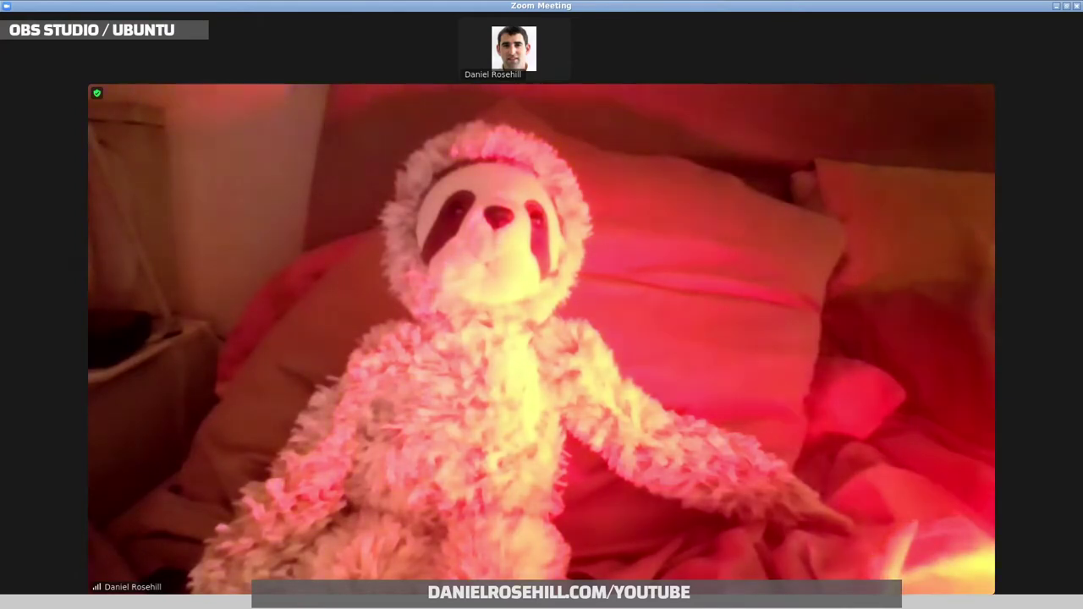
Step: Open Zoom's audio settings and move the window clear of the OBS mixer
{"action": "mouse_move", "coordinate": [58, 577]}
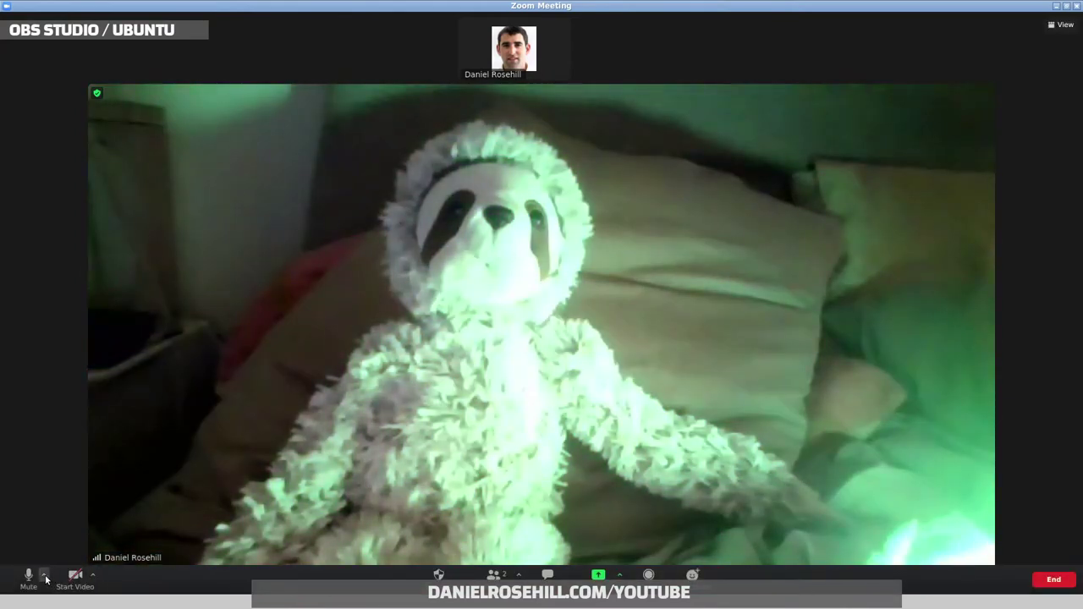
{"action": "left_click", "coordinate": [43, 575]}
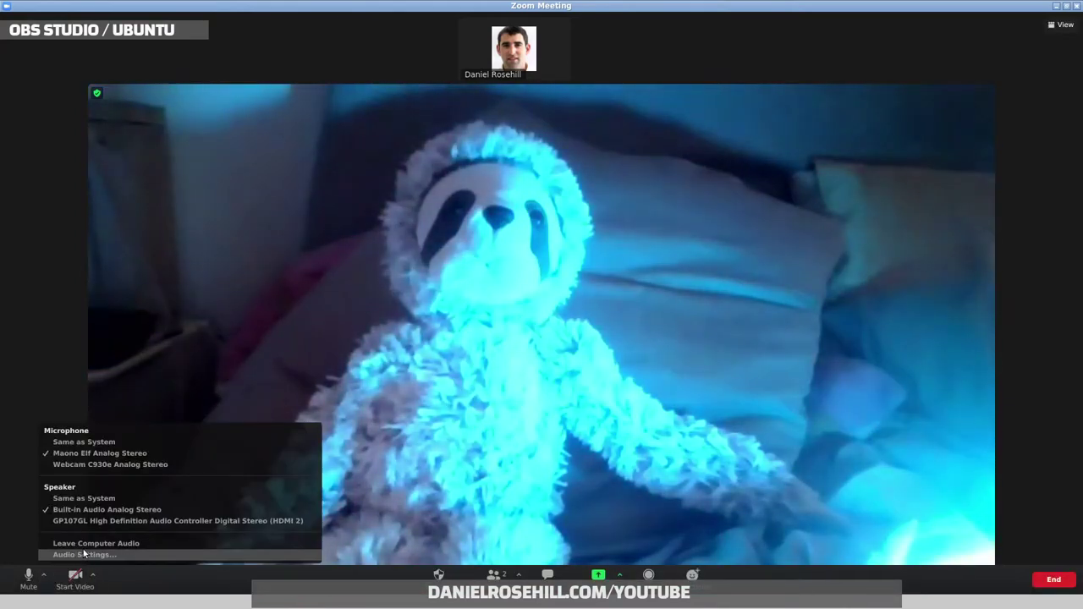
{"action": "left_click", "coordinate": [486, 165]}
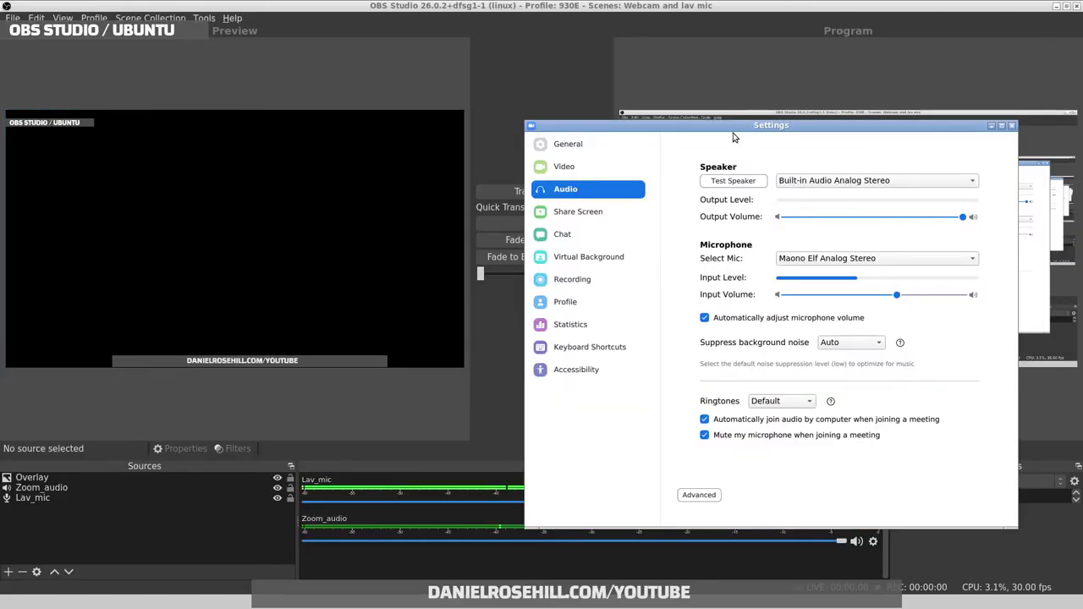
{"action": "left_click_drag", "start_coordinate": [734, 137], "coordinate": [249, 37]}
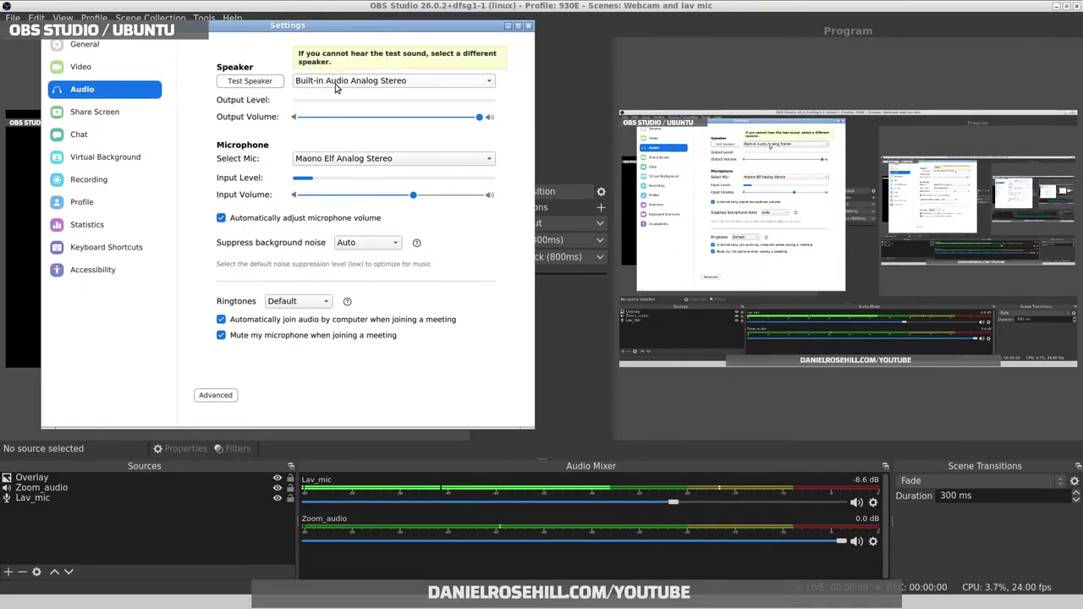
Step: While the speaker test plays, lower OBS Zoom_audio to -3.5 dB, then stop and minimize Settings
{"action": "left_click", "coordinate": [271, 84]}
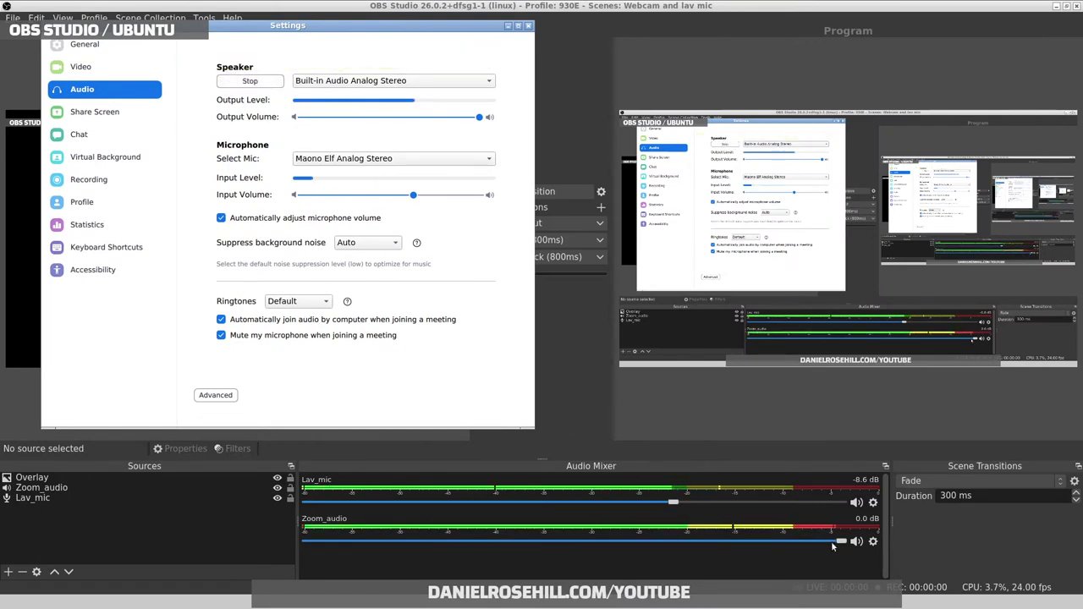
{"action": "left_click_drag", "start_coordinate": [839, 540], "coordinate": [752, 542]}
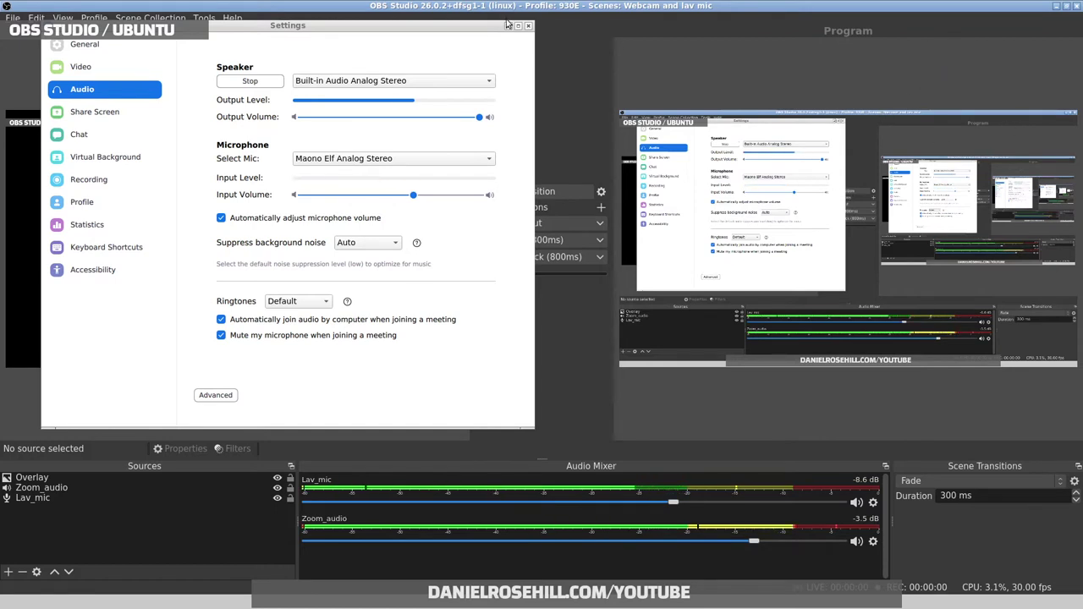
{"action": "left_click", "coordinate": [478, 30]}
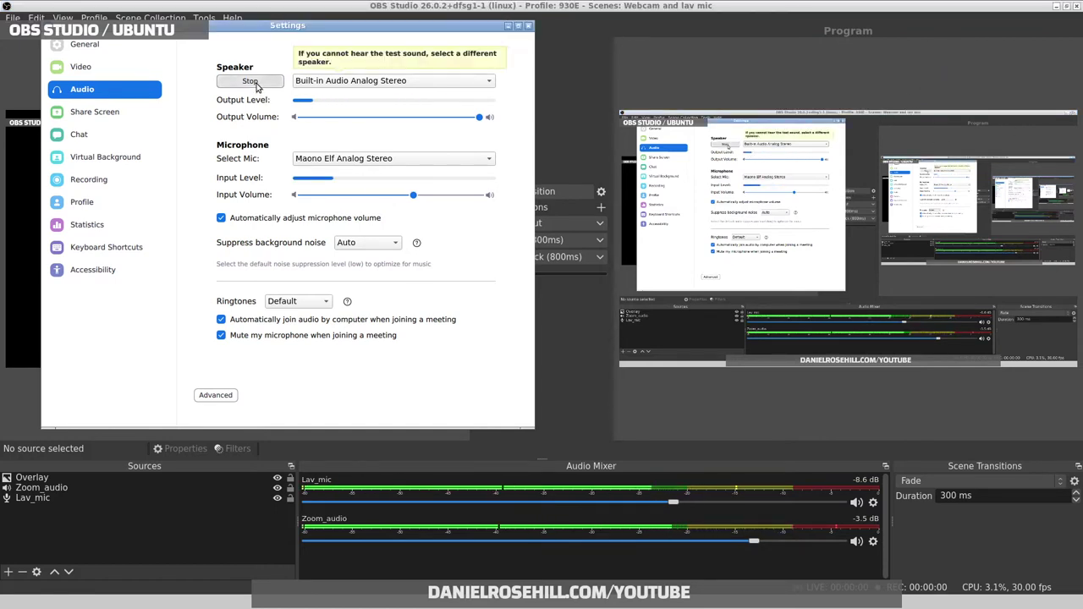
{"action": "left_click", "coordinate": [509, 27]}
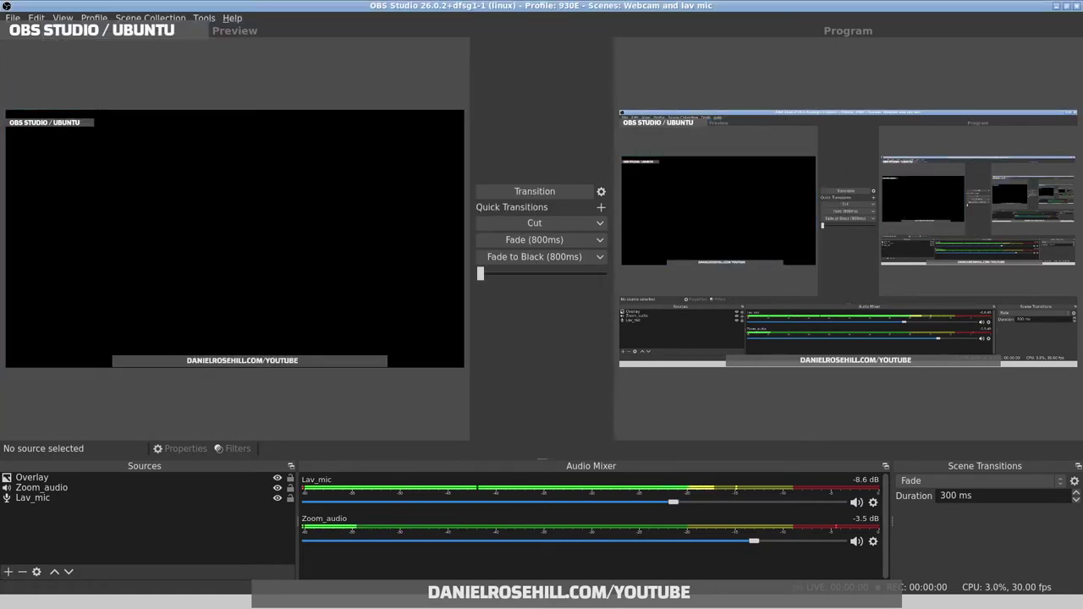
Step: Add a new Window Capture source named zoom-window
{"action": "left_click", "coordinate": [6, 573]}
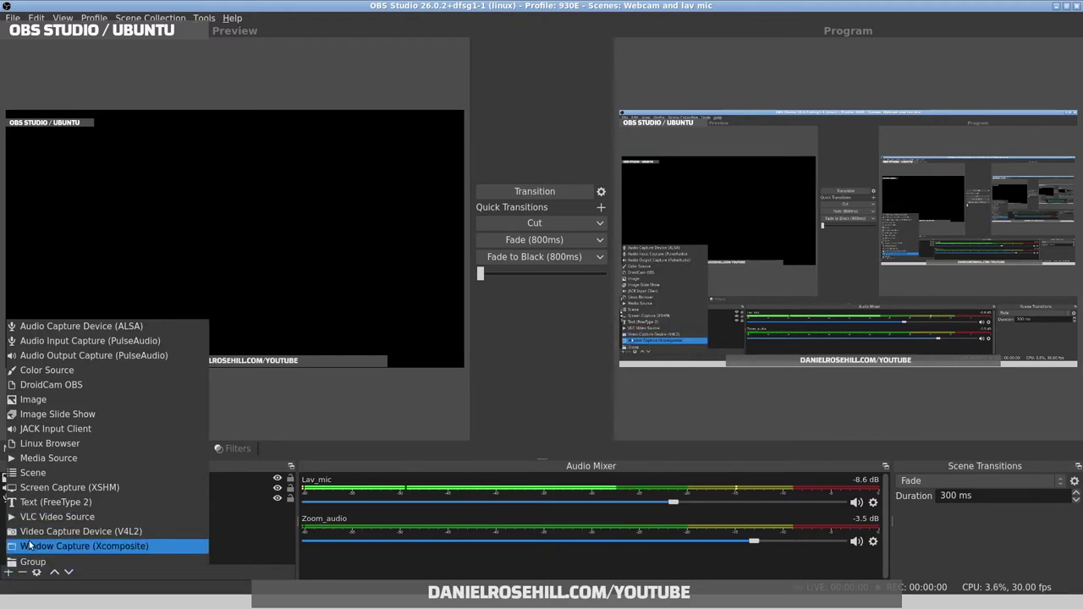
{"action": "left_click", "coordinate": [29, 546]}
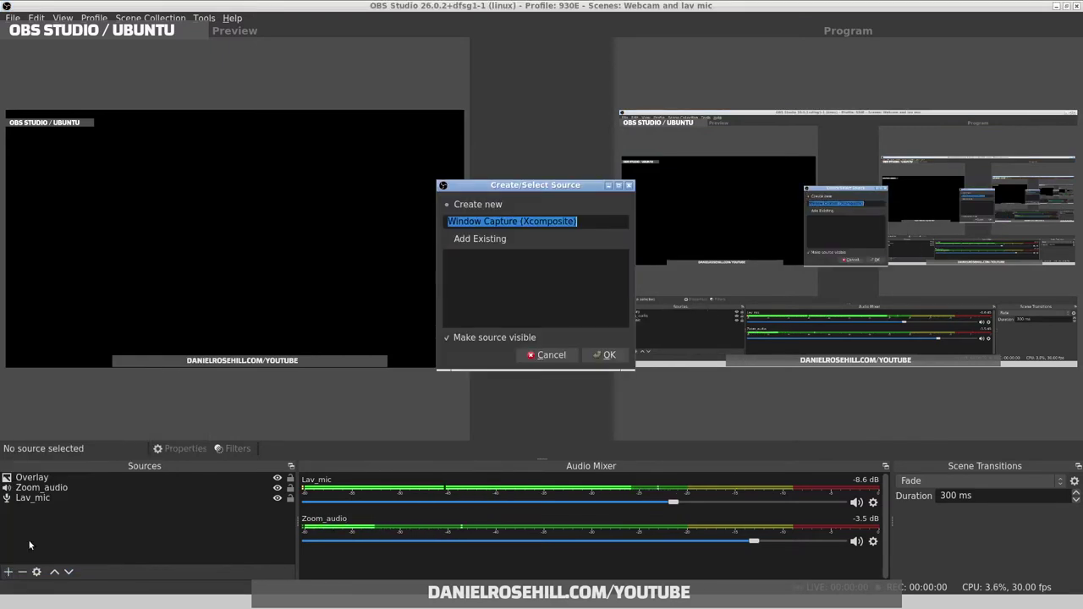
{"action": "type", "text": "zo"}
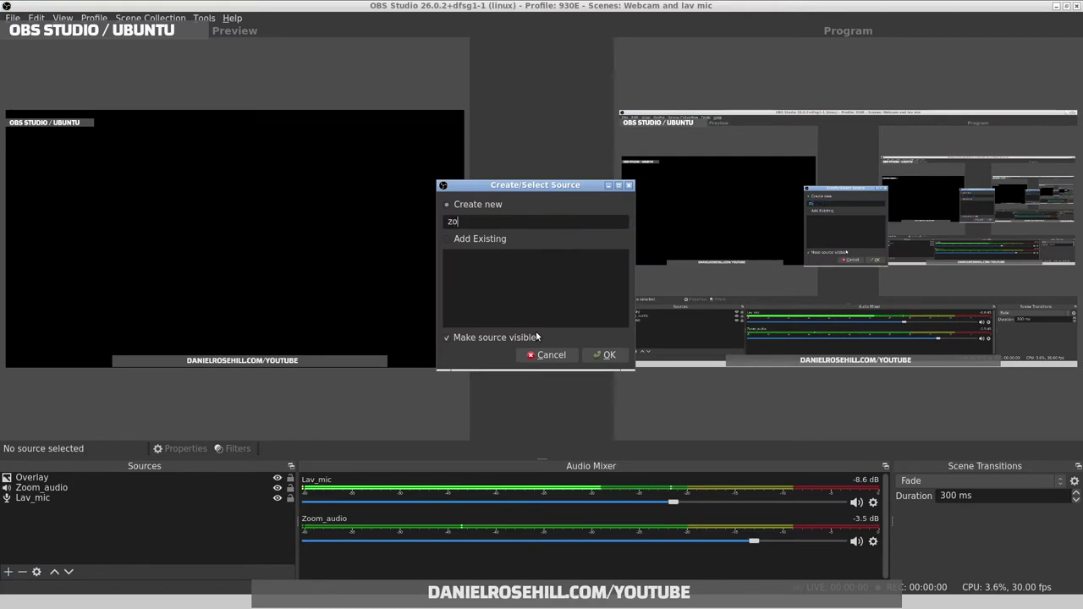
{"action": "type", "text": "om-window"}
{"action": "key", "text": "Return"}
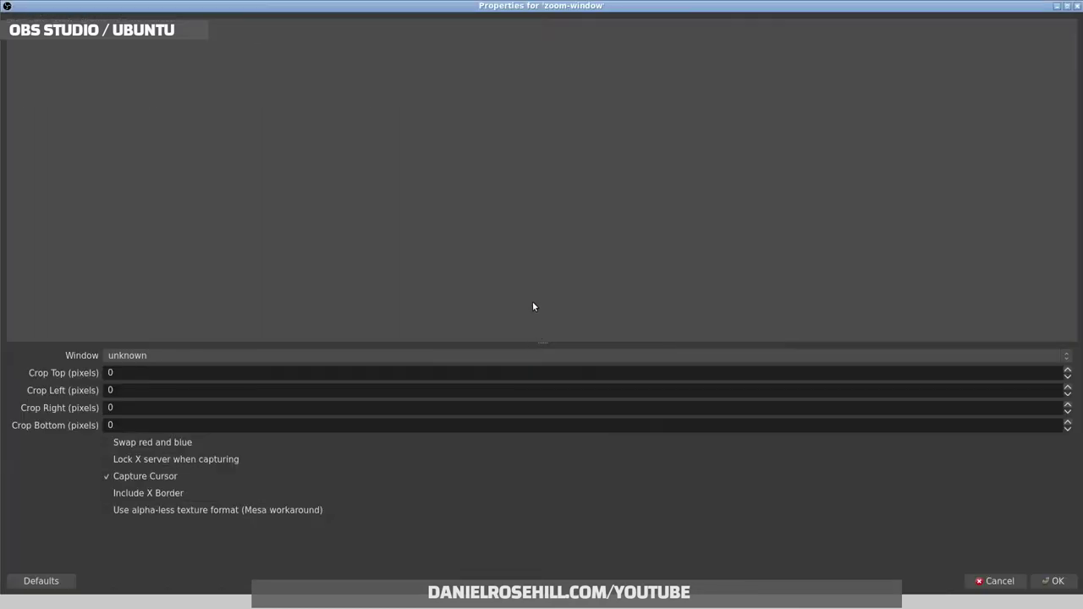
Step: Browse the zoom-window capture window list, leaving its settings unchanged
{"action": "left_click", "coordinate": [209, 355]}
{"action": "left_click", "coordinate": [176, 357]}
{"action": "left_click", "coordinate": [176, 357]}
{"action": "left_click", "coordinate": [176, 357]}
{"action": "left_click", "coordinate": [176, 358]}
{"action": "left_click", "coordinate": [190, 415]}
{"action": "left_click", "coordinate": [169, 359]}
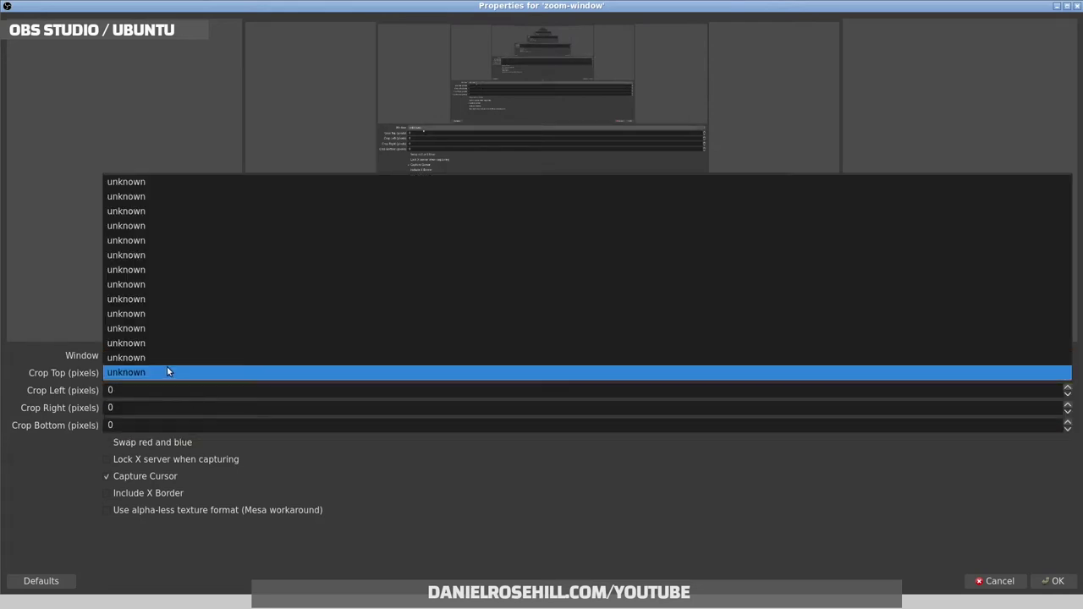
{"action": "left_click", "coordinate": [181, 243]}
{"action": "left_click", "coordinate": [170, 355]}
{"action": "left_click", "coordinate": [194, 313]}
{"action": "left_click", "coordinate": [999, 580]}
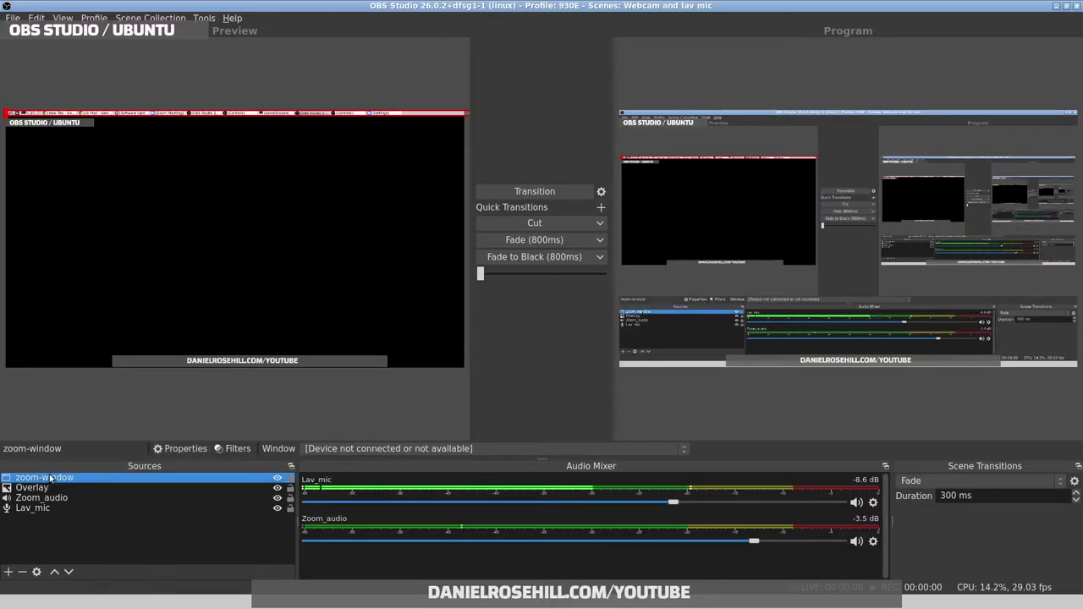
Step: Remove the zoom-window source from the scene and reopen the add-source list
{"action": "left_click", "coordinate": [21, 574]}
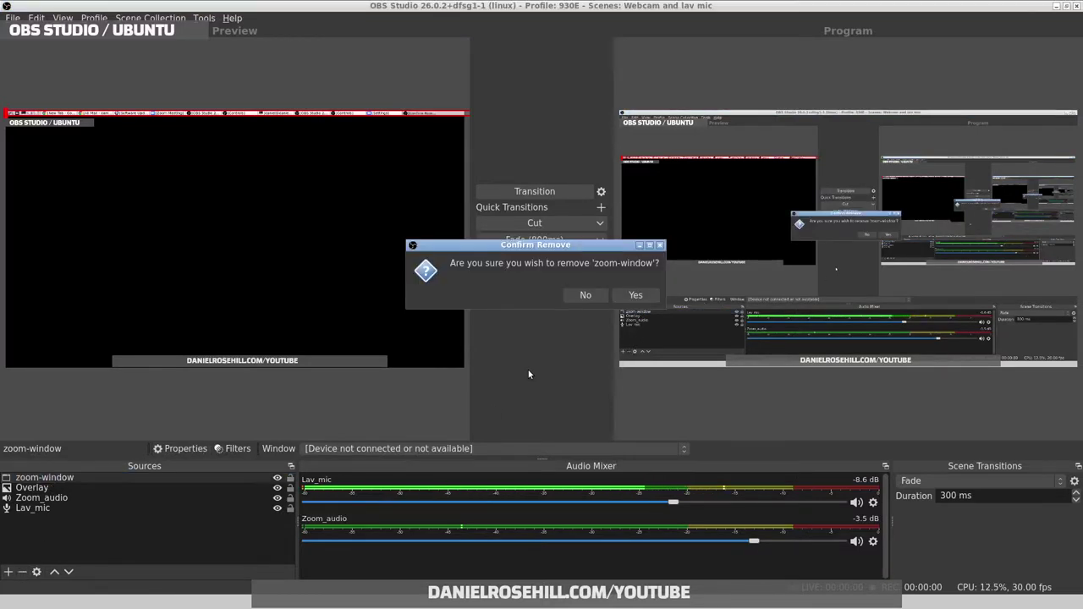
{"action": "left_click", "coordinate": [634, 297]}
{"action": "left_click", "coordinate": [7, 572]}
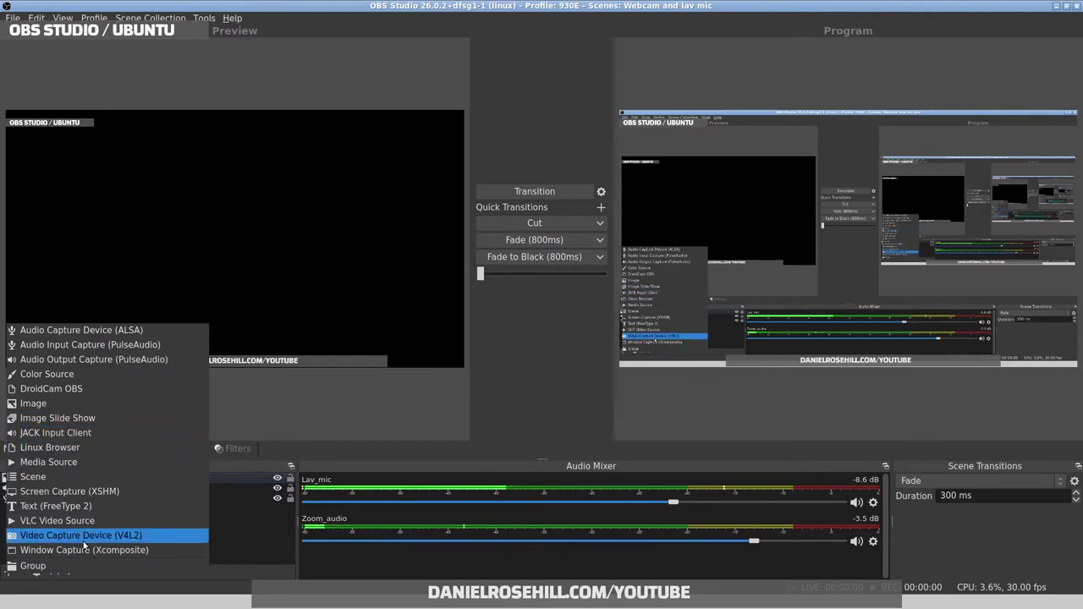
Step: Add a Screen Capture (XSHM) source named zoom_screen capturing Screen HDMI-0
{"action": "left_click", "coordinate": [96, 493]}
{"action": "type", "text": "zo"}
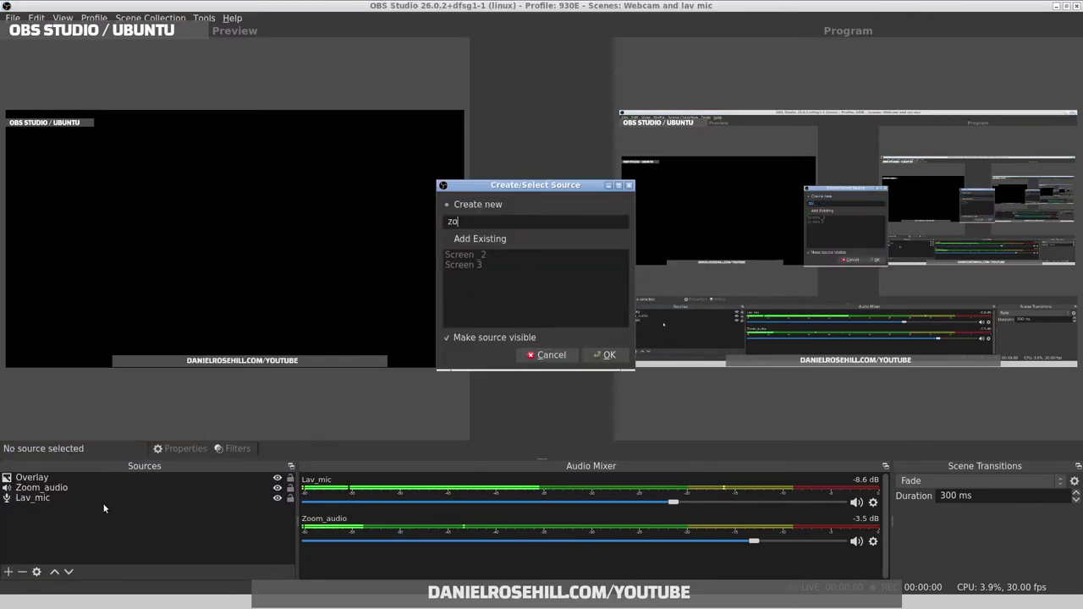
{"action": "type", "text": "om_screen"}
{"action": "key", "text": "Return"}
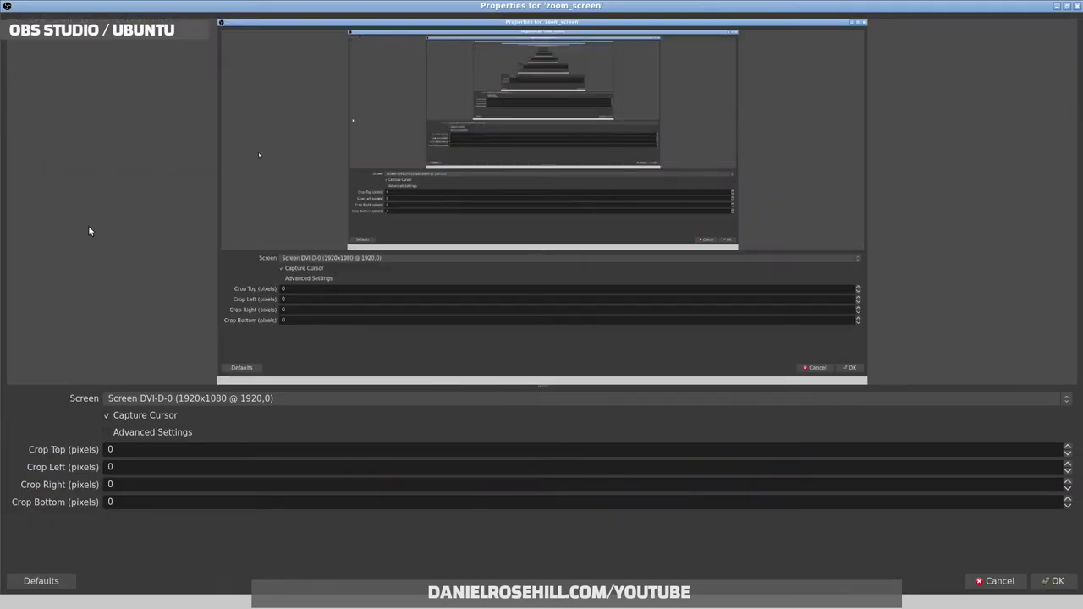
{"action": "left_click", "coordinate": [191, 398]}
{"action": "left_click", "coordinate": [181, 413]}
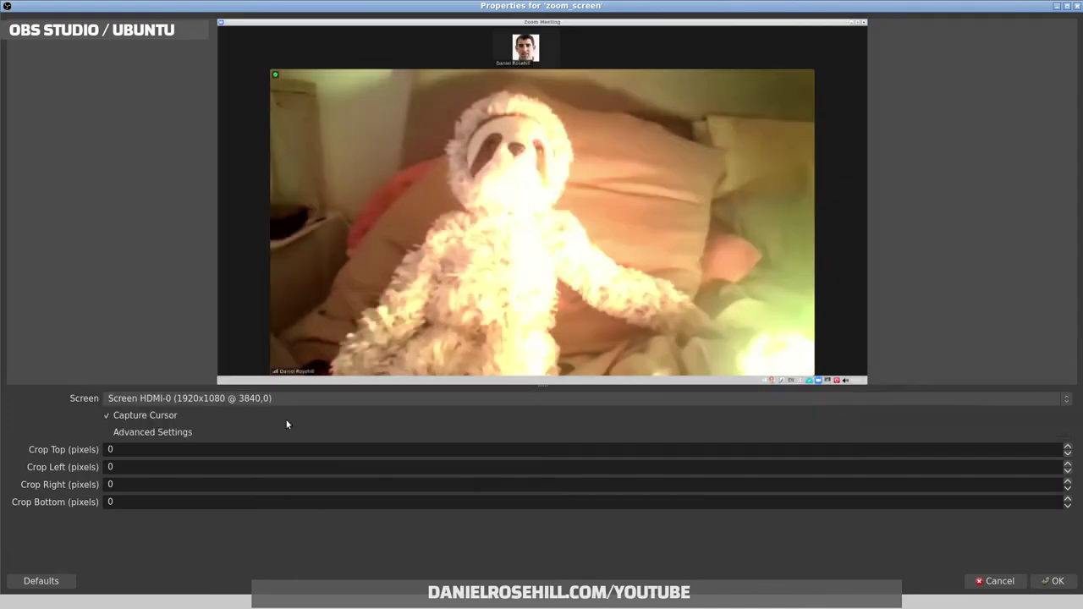
{"action": "left_click", "coordinate": [1053, 581]}
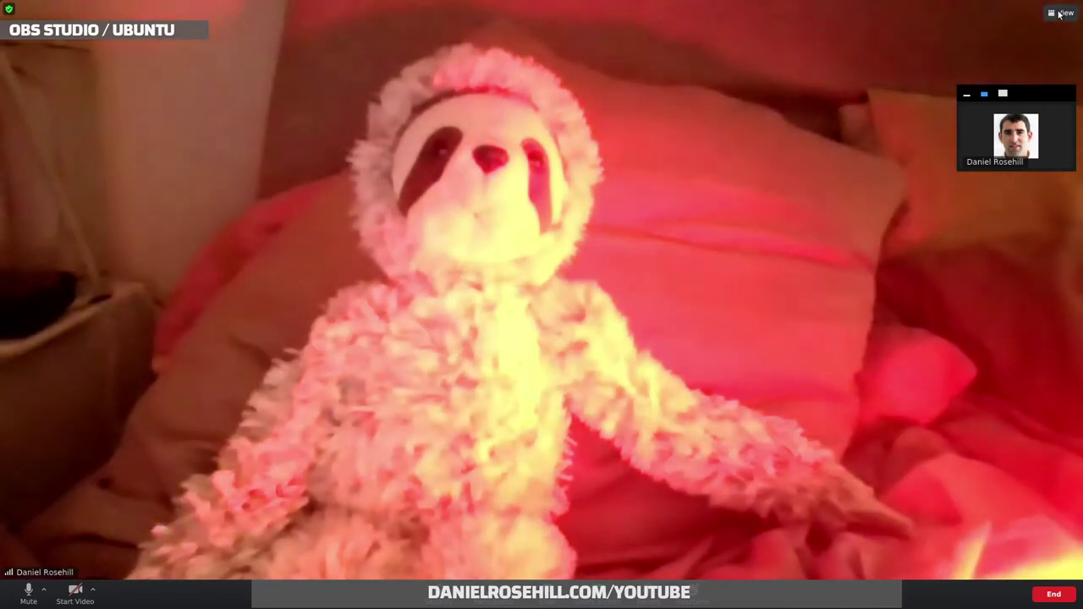
Step: Make Zoom full screen on the captured monitor, fade it to Program, and set Zoom_audio to 0.0 dB
{"action": "left_click", "coordinate": [1061, 13]}
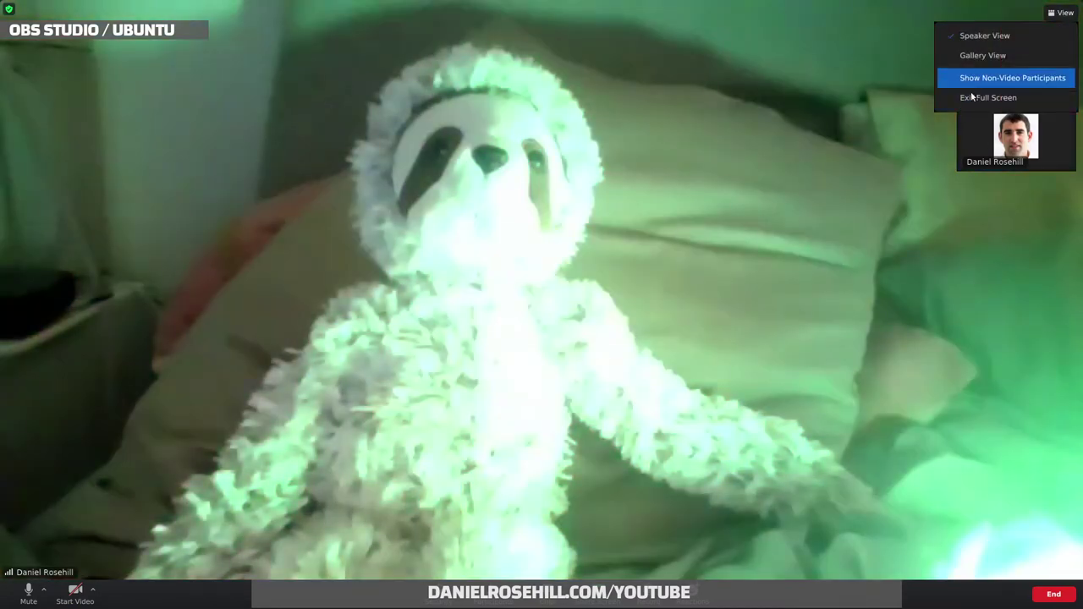
{"action": "left_click", "coordinate": [973, 98]}
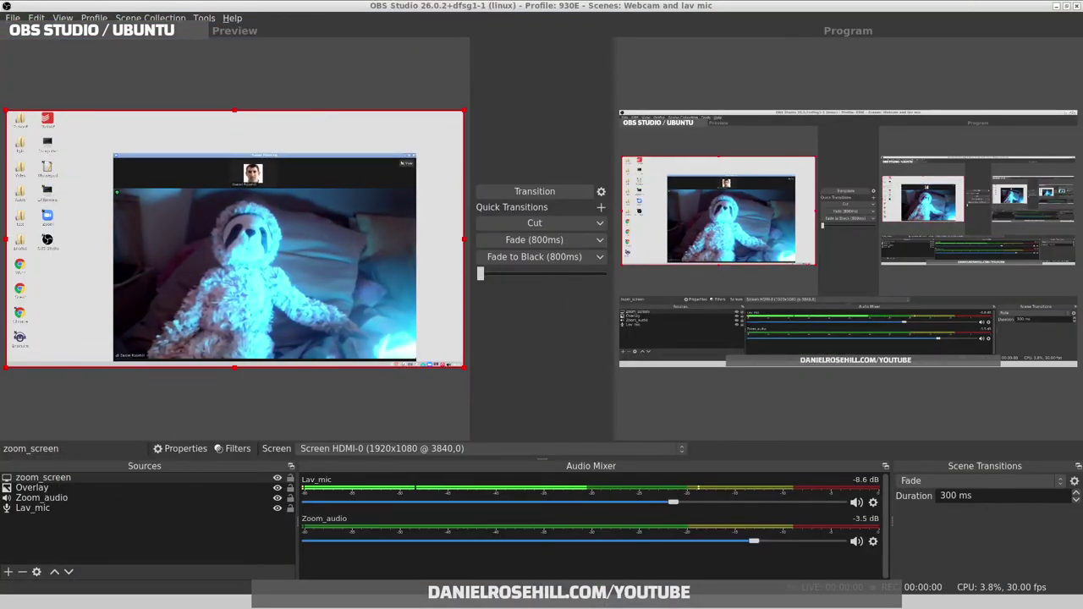
{"action": "left_click", "coordinate": [406, 162]}
{"action": "left_click", "coordinate": [369, 201]}
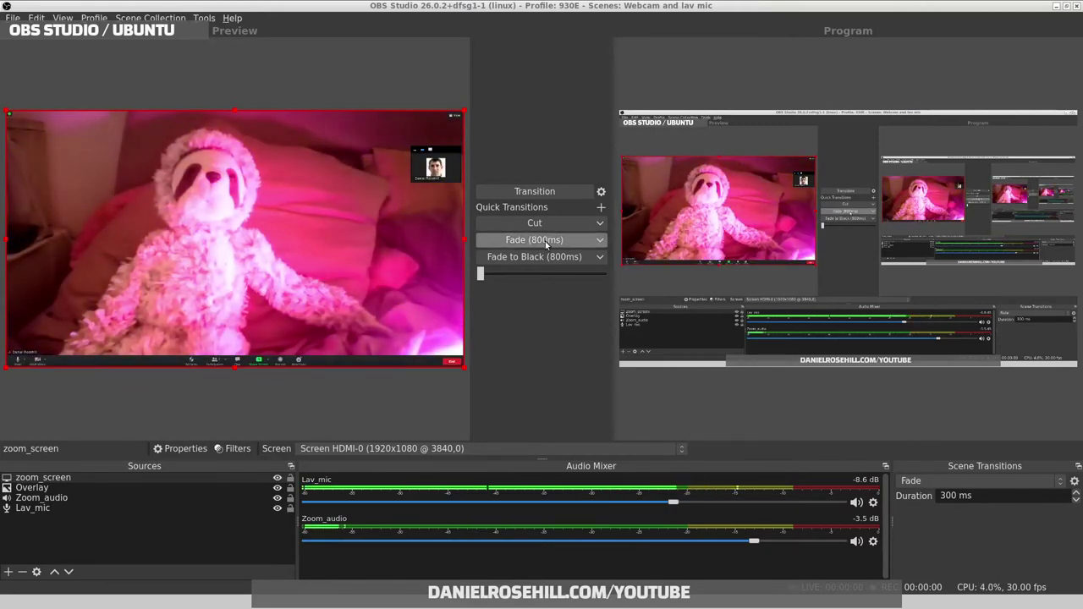
{"action": "left_click", "coordinate": [534, 241]}
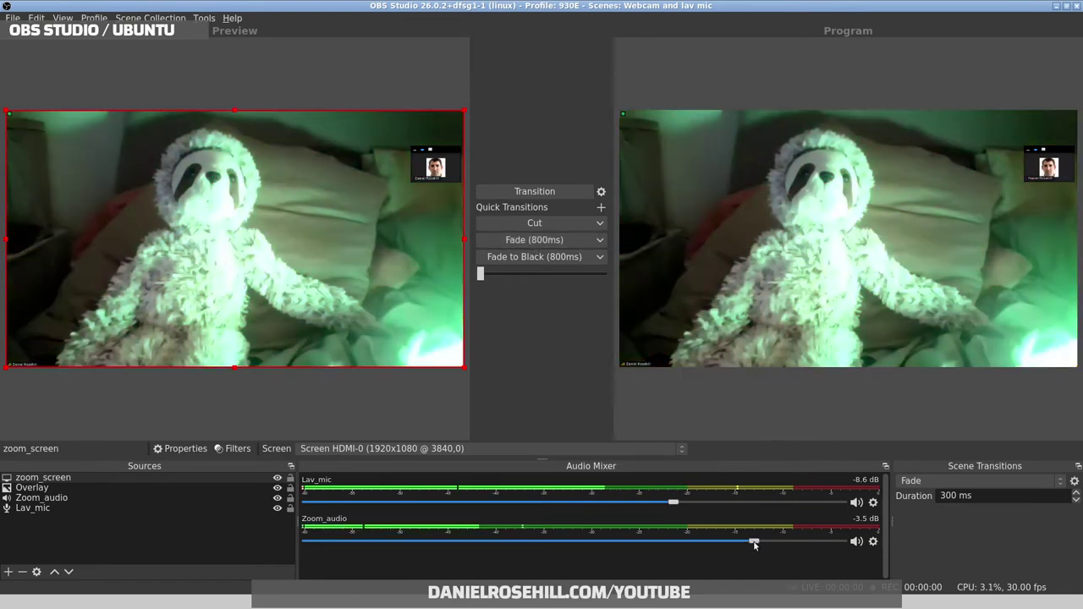
{"action": "left_click_drag", "start_coordinate": [755, 540], "coordinate": [858, 554]}
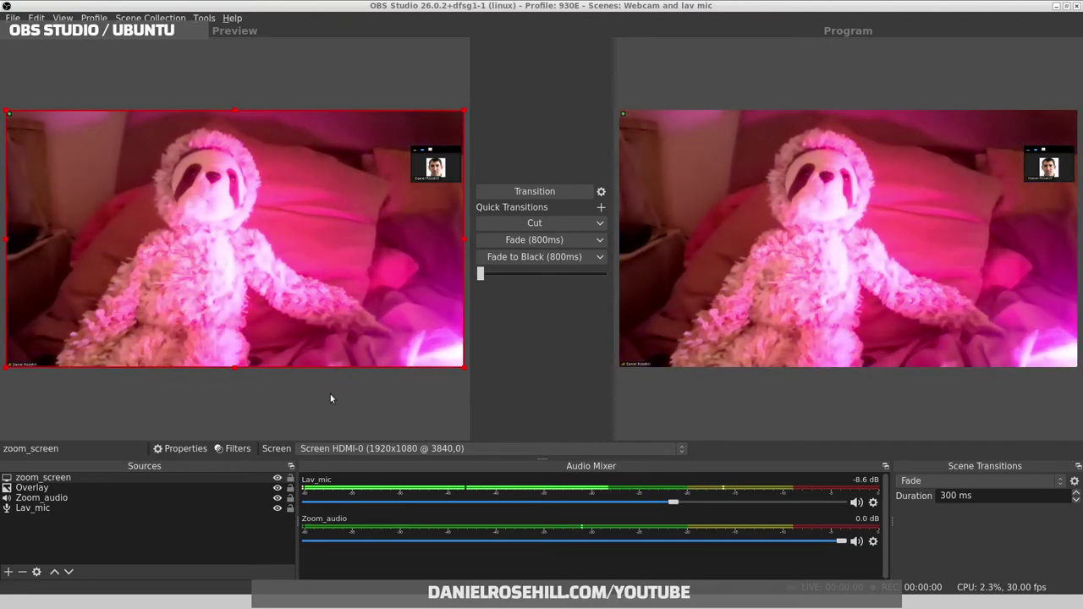
Step: Crop the zoom_screen source 69 pixels at the top and about 45 at the bottom
{"action": "right_click", "coordinate": [62, 478]}
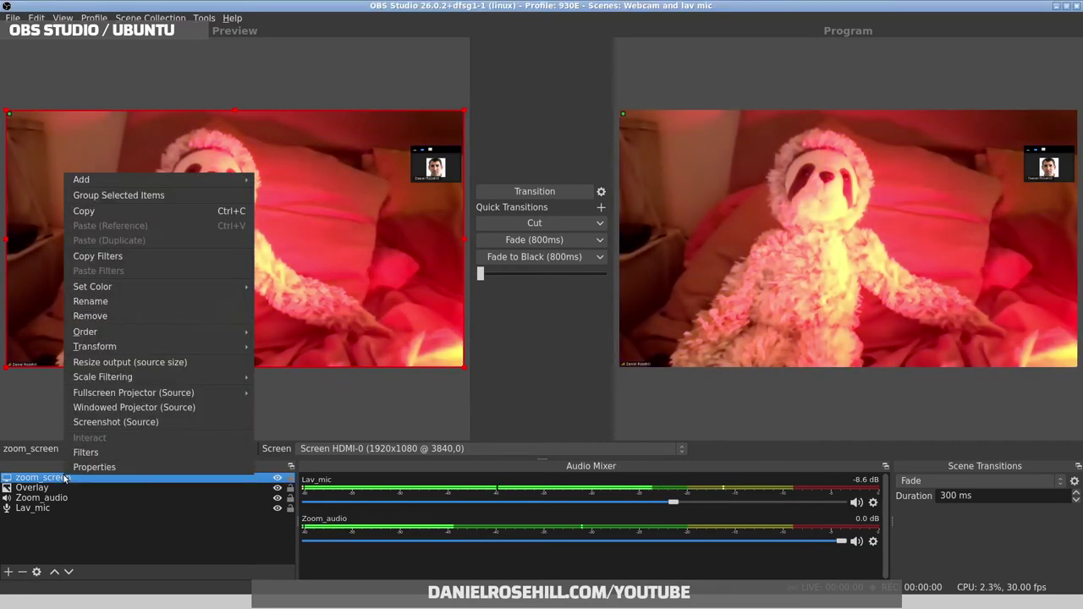
{"action": "left_click", "coordinate": [93, 465]}
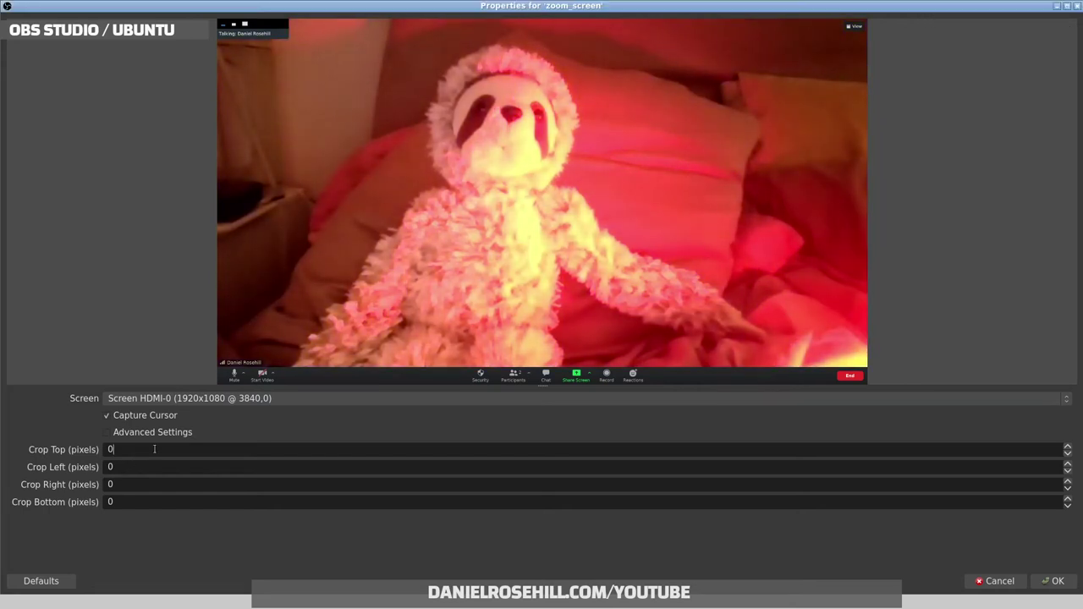
{"action": "scroll", "coordinate": [154, 448], "scroll_direction": "up", "scroll_amount": 20}
{"action": "scroll", "coordinate": [154, 449], "scroll_direction": "up", "scroll_amount": 20}
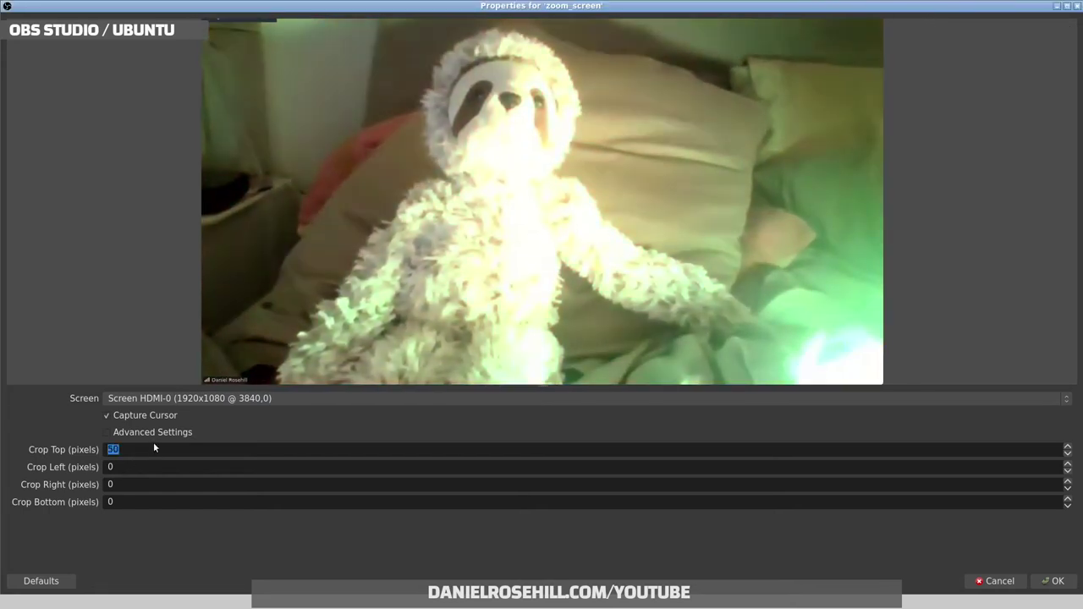
{"action": "scroll", "coordinate": [155, 448], "scroll_direction": "up", "scroll_amount": 10}
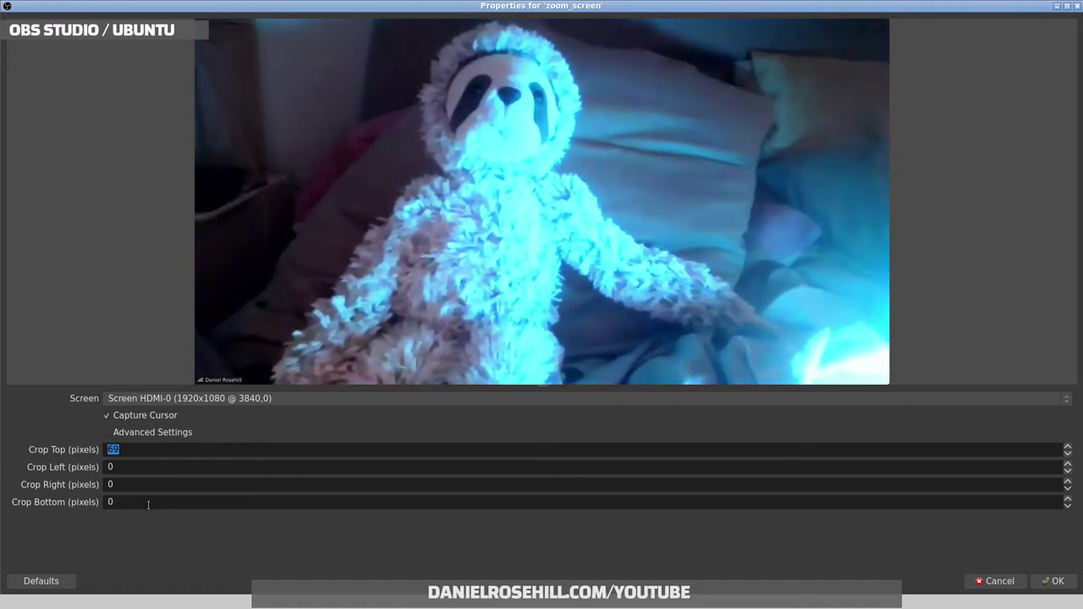
{"action": "scroll", "coordinate": [138, 503], "scroll_direction": "up", "scroll_amount": 15}
{"action": "scroll", "coordinate": [137, 502], "scroll_direction": "up", "scroll_amount": 20}
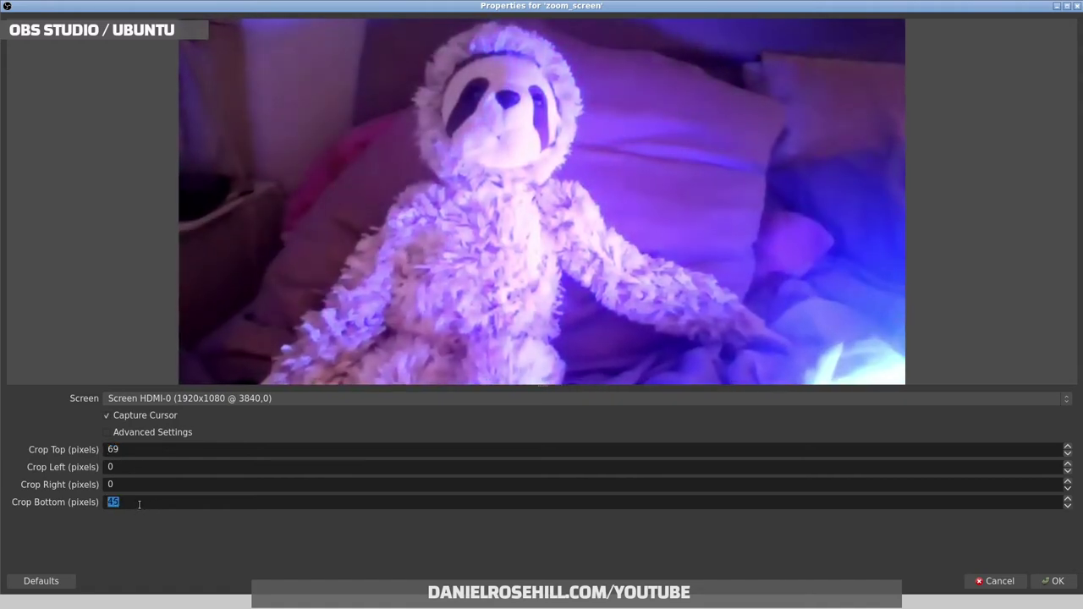
{"action": "left_click", "coordinate": [1053, 580]}
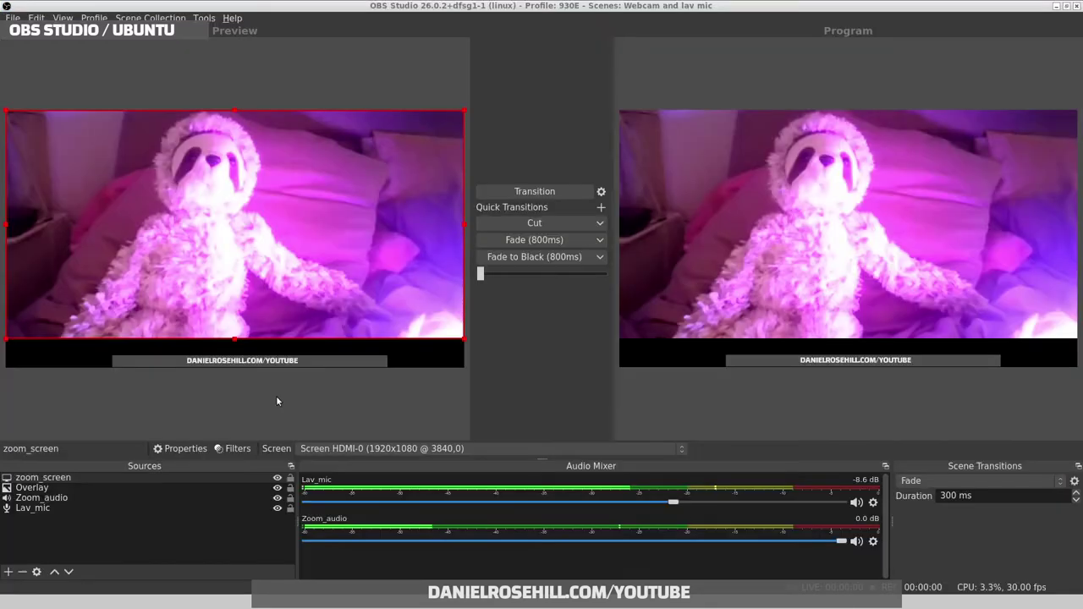
Step: Shrink zoom_screen into Preview's bottom-right corner and send it to Program with Fade (800ms)
{"action": "left_click_drag", "start_coordinate": [465, 110], "coordinate": [234, 226]}
{"action": "left_click_drag", "start_coordinate": [169, 275], "coordinate": [363, 295]}
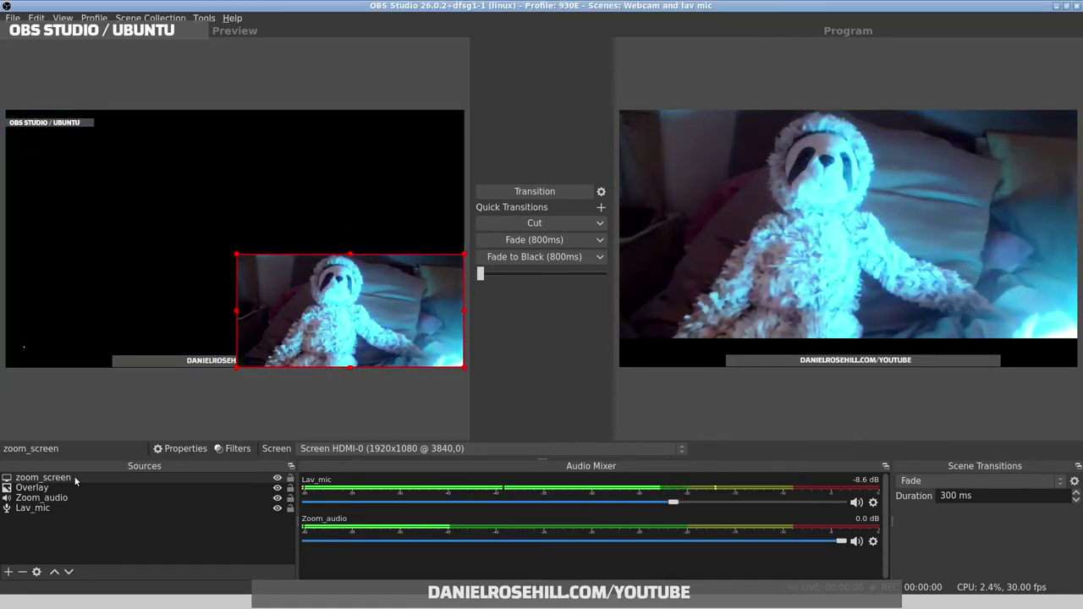
{"action": "left_click", "coordinate": [506, 244]}
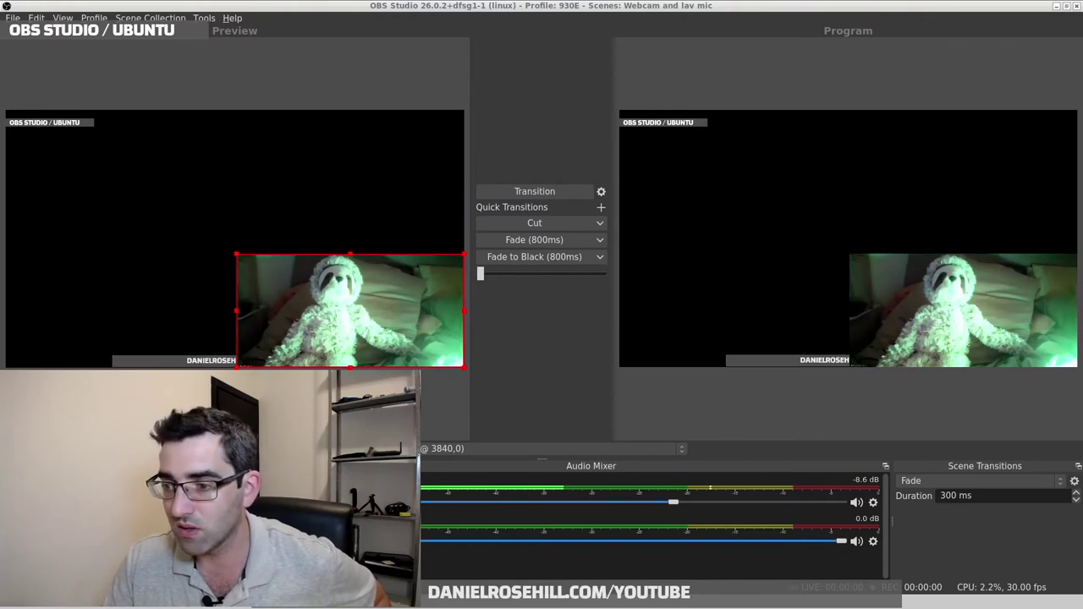
Step: Play Zoom's speaker test, set OBS's Zoom_audio fader to -4.5 dB, and minimise Zoom Settings
{"action": "key", "text": "alt+Tab"}
{"action": "left_click_drag", "start_coordinate": [397, 27], "coordinate": [858, 39]}
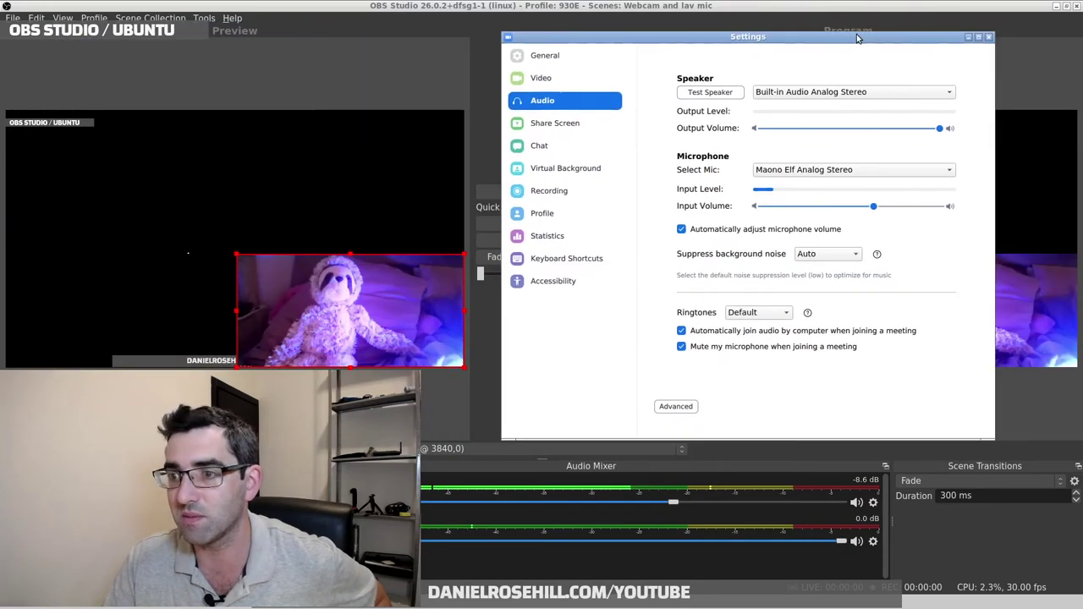
{"action": "left_click", "coordinate": [699, 93]}
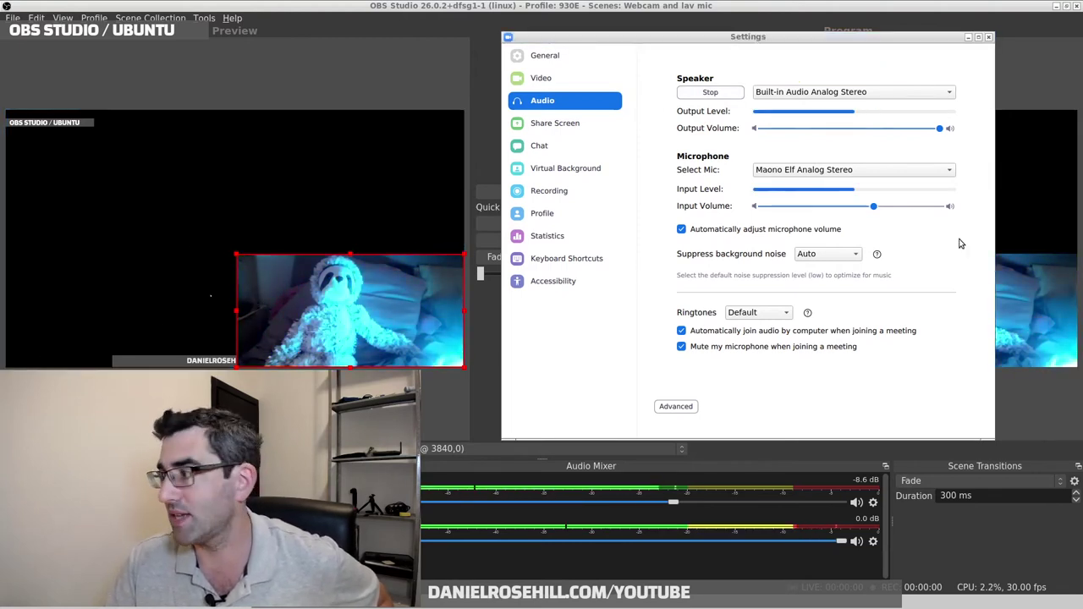
{"action": "left_click_drag", "start_coordinate": [840, 540], "coordinate": [735, 544]}
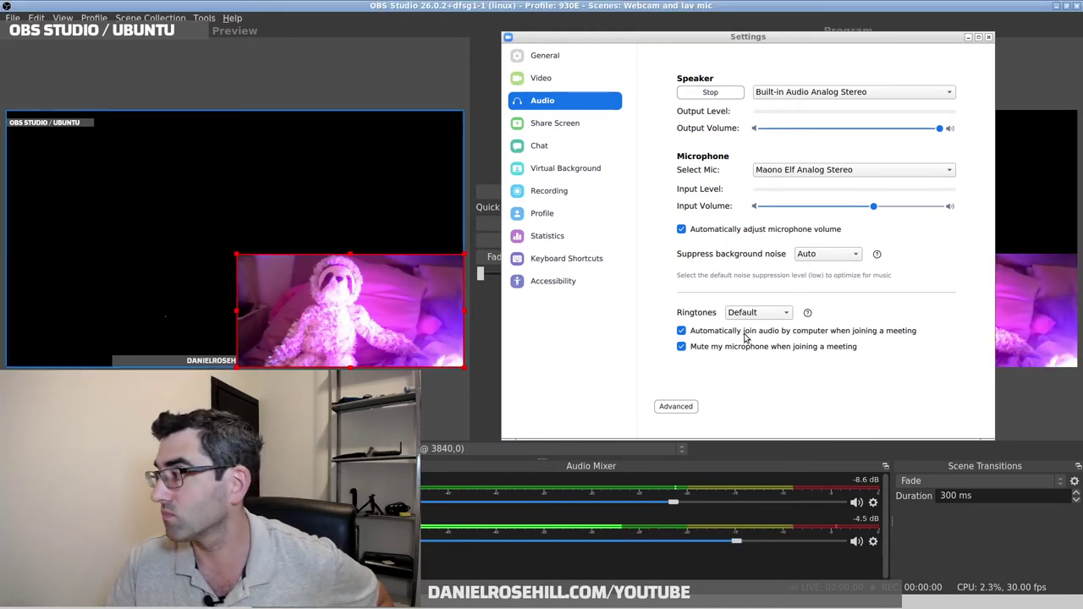
{"action": "left_click", "coordinate": [968, 37]}
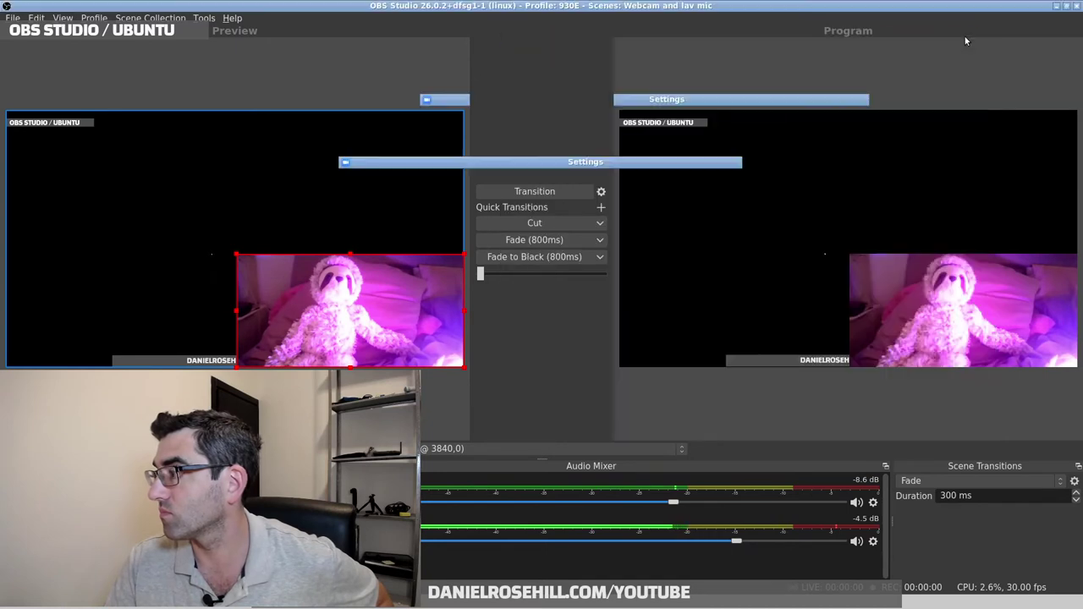